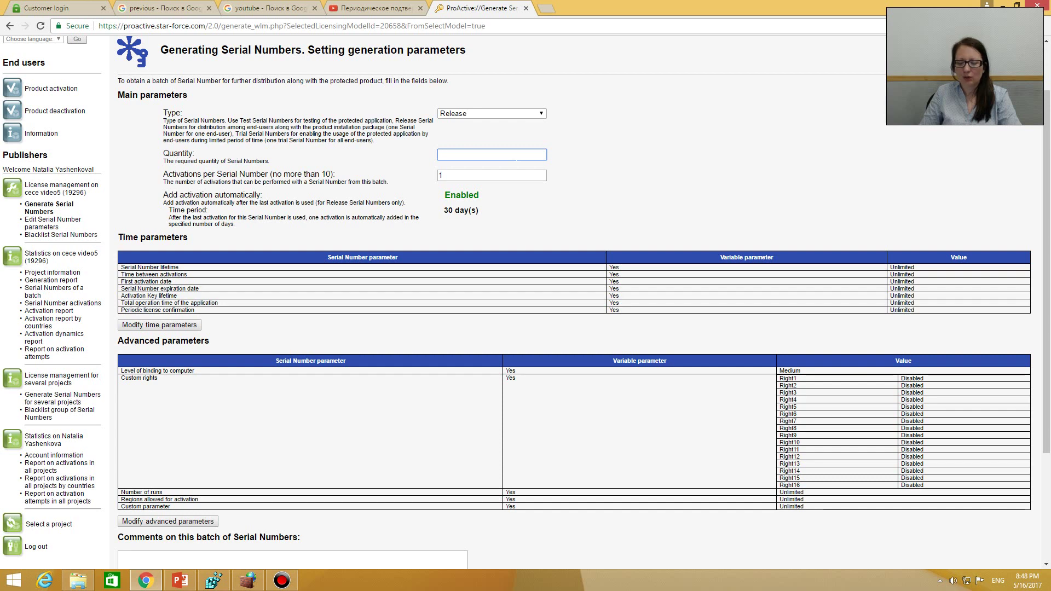
Step: Set the batch quantity to 1 and the activations per Serial Number to 3
{"action": "type", "text": "1"}
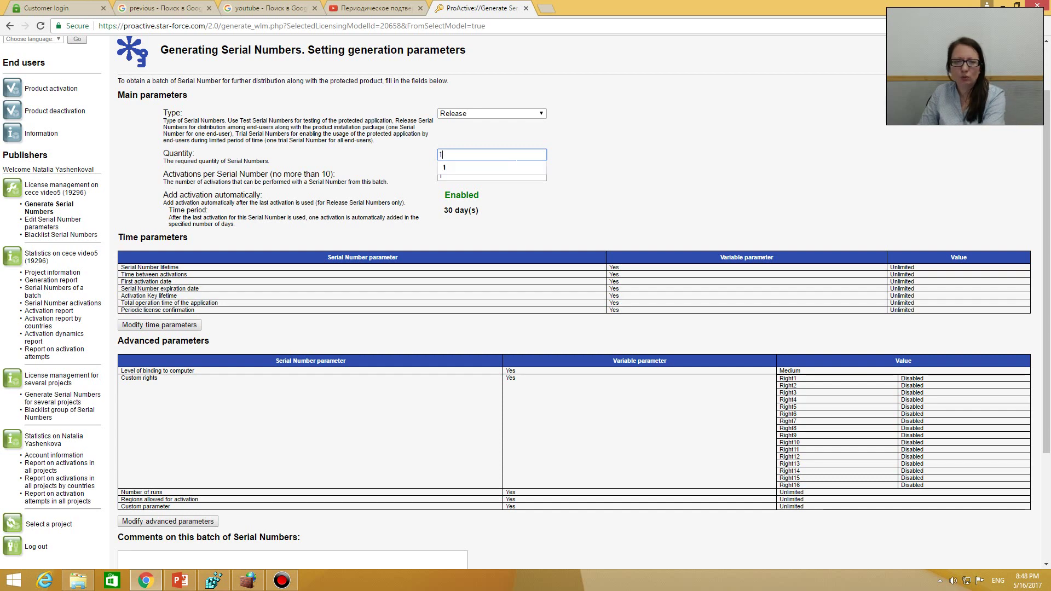
{"action": "left_click", "coordinate": [498, 170]}
{"action": "key", "text": "Tab"}
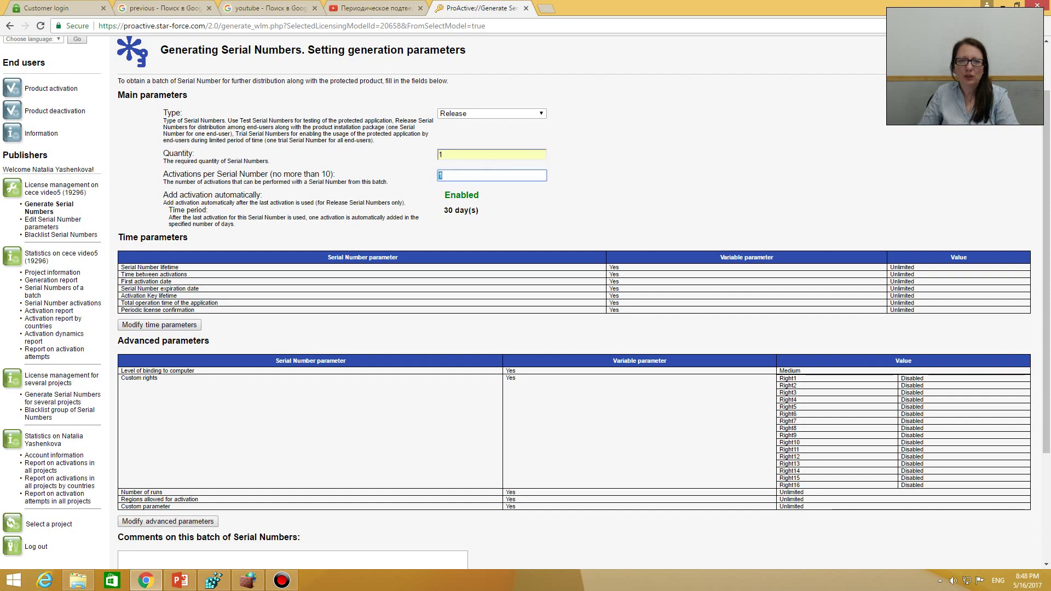
{"action": "type", "text": "3"}
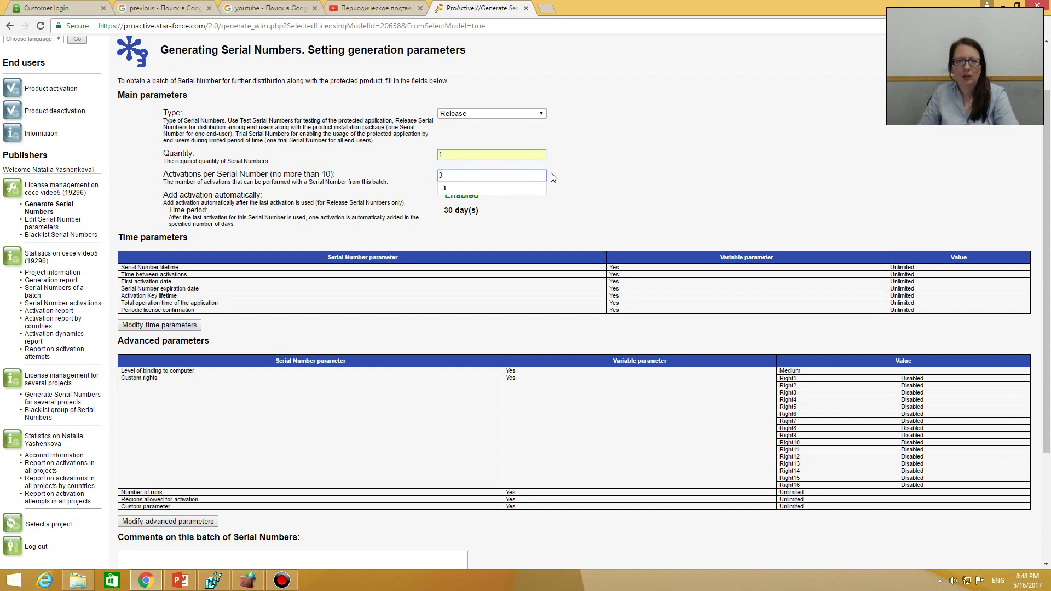
{"action": "left_click", "coordinate": [585, 168]}
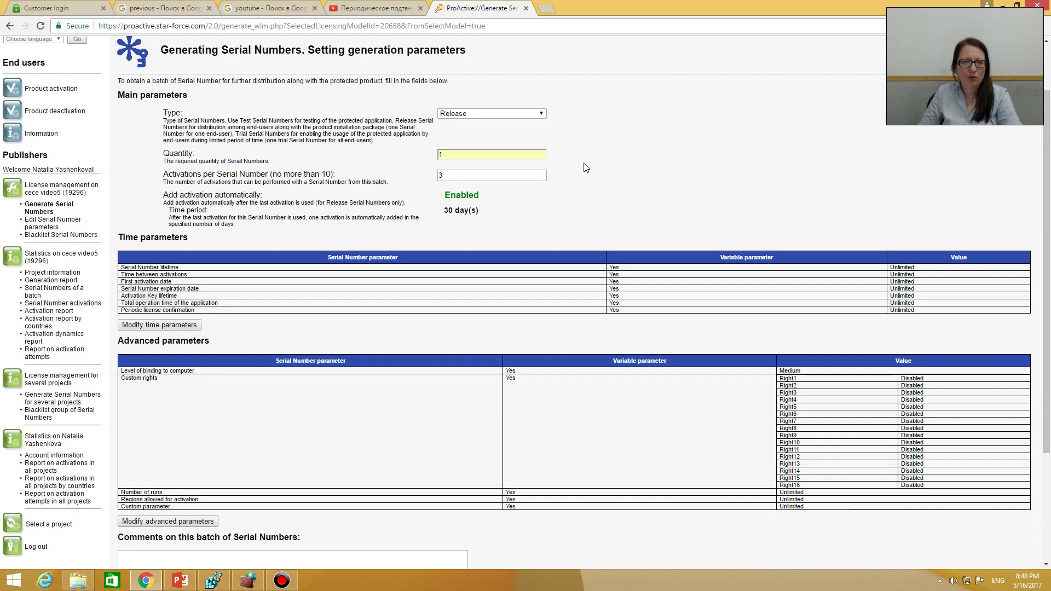
Step: Enable periodic license confirmation in the time parameters, set it to 5 days, and apply the change
{"action": "scroll", "coordinate": [547, 173], "scroll_direction": "down", "scroll_amount": 1}
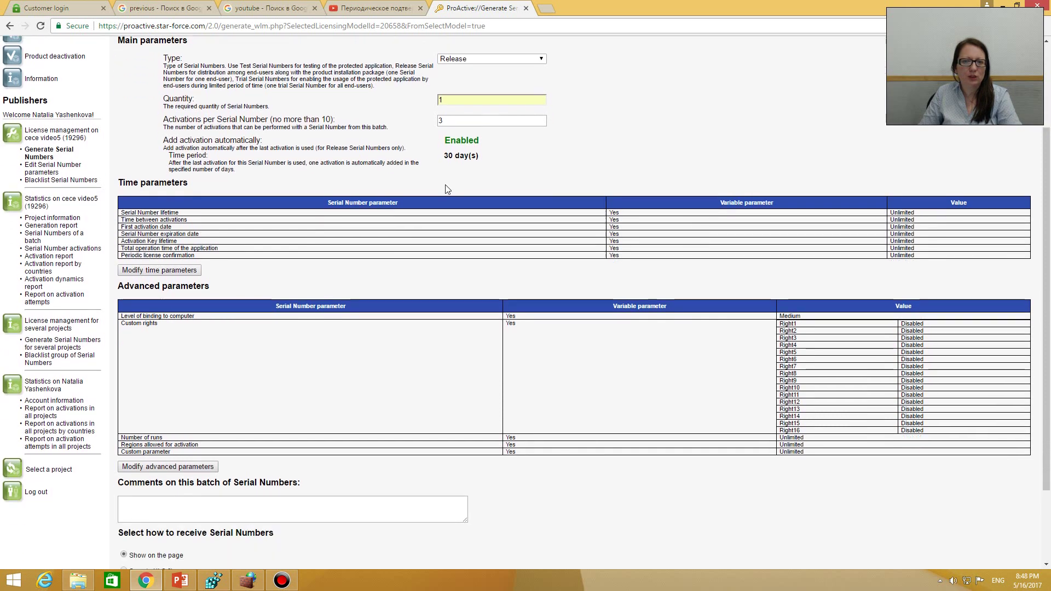
{"action": "left_click", "coordinate": [141, 271]}
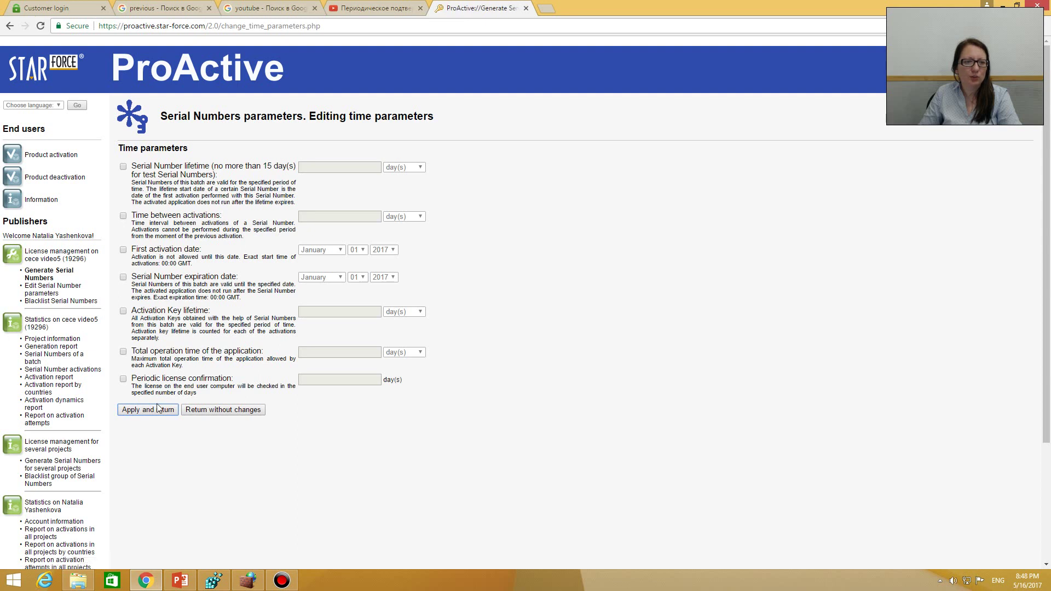
{"action": "left_click", "coordinate": [123, 380]}
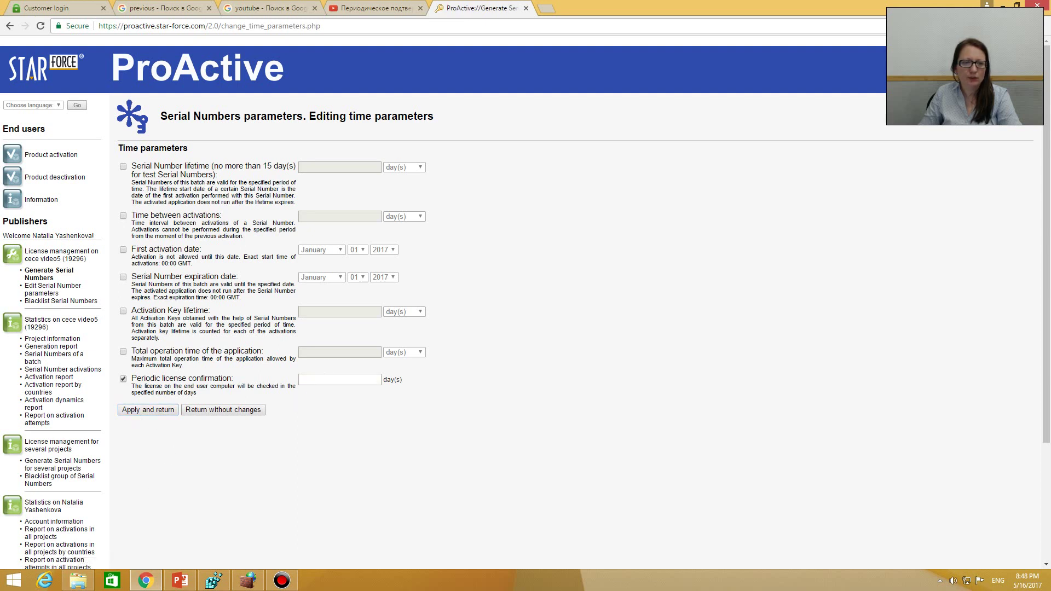
{"action": "left_click", "coordinate": [331, 378]}
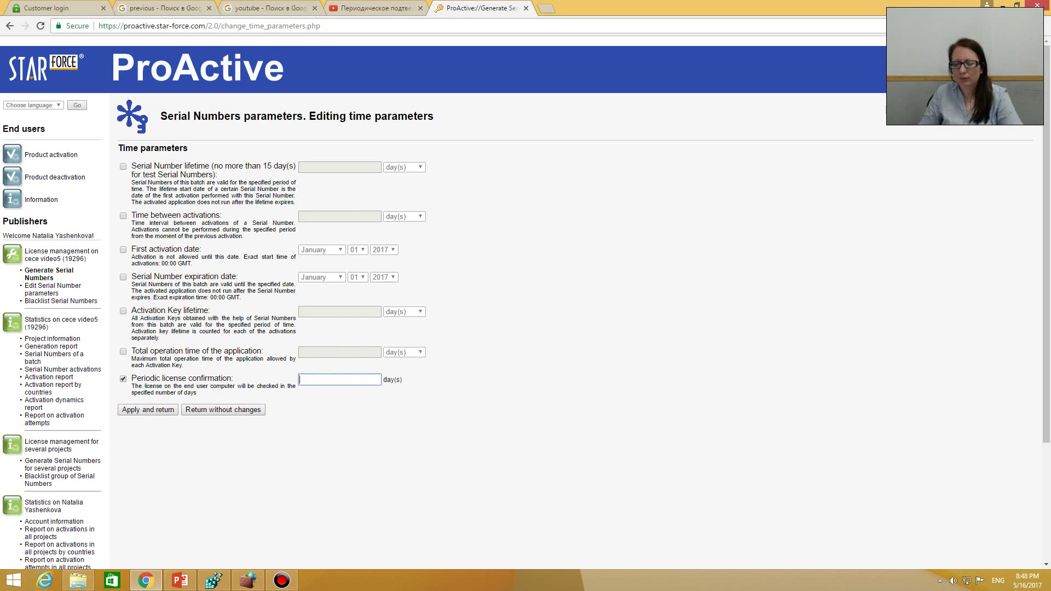
{"action": "type", "text": "5"}
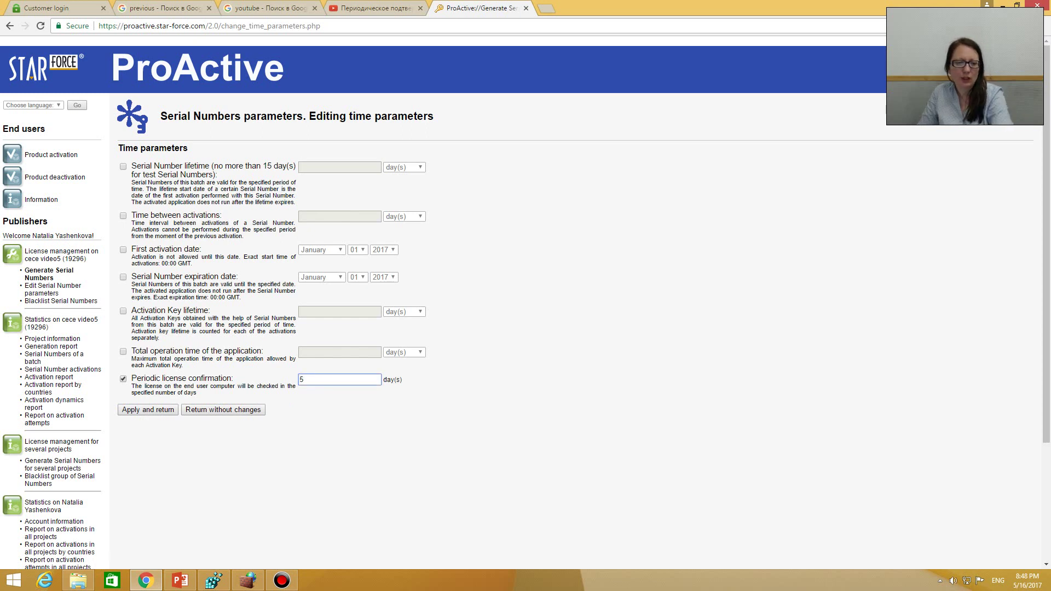
{"action": "left_click", "coordinate": [321, 403]}
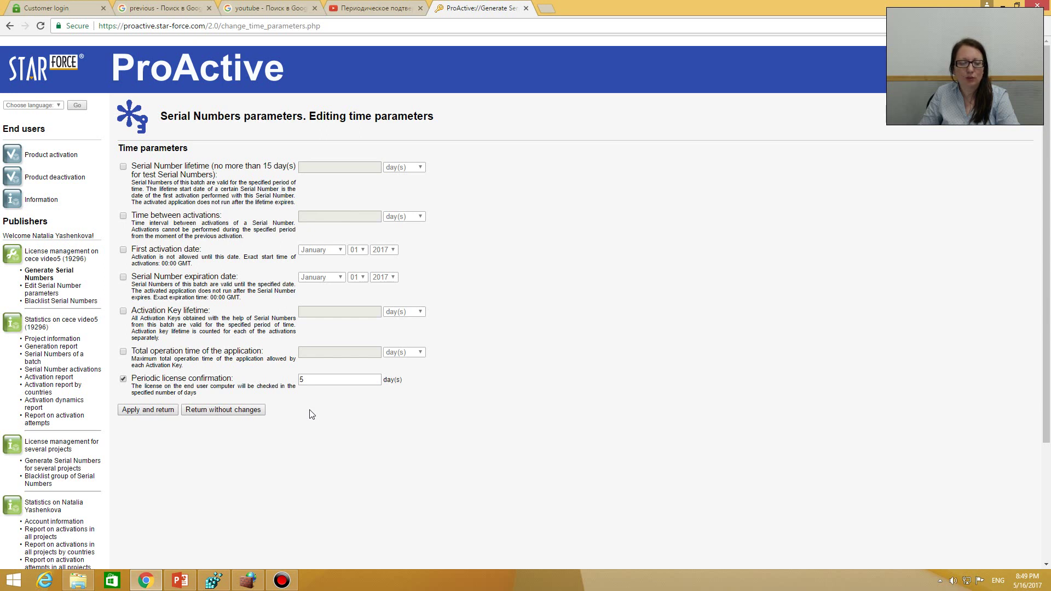
{"action": "left_click", "coordinate": [149, 412]}
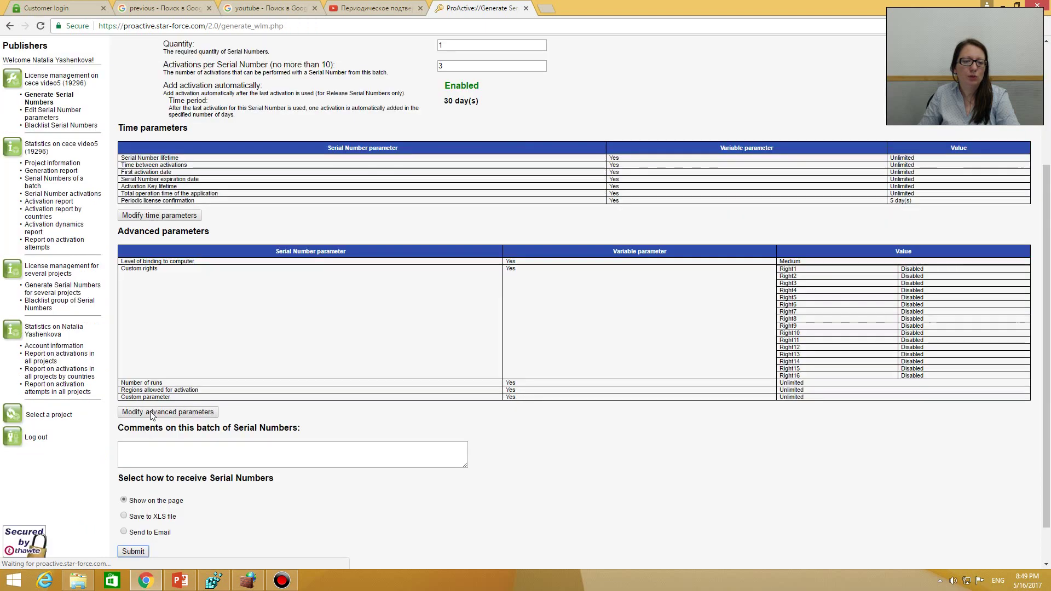
Step: Submit the Serial Number batch for display on the page and copy the generated serial number
{"action": "scroll", "coordinate": [145, 427], "scroll_direction": "down", "scroll_amount": 1}
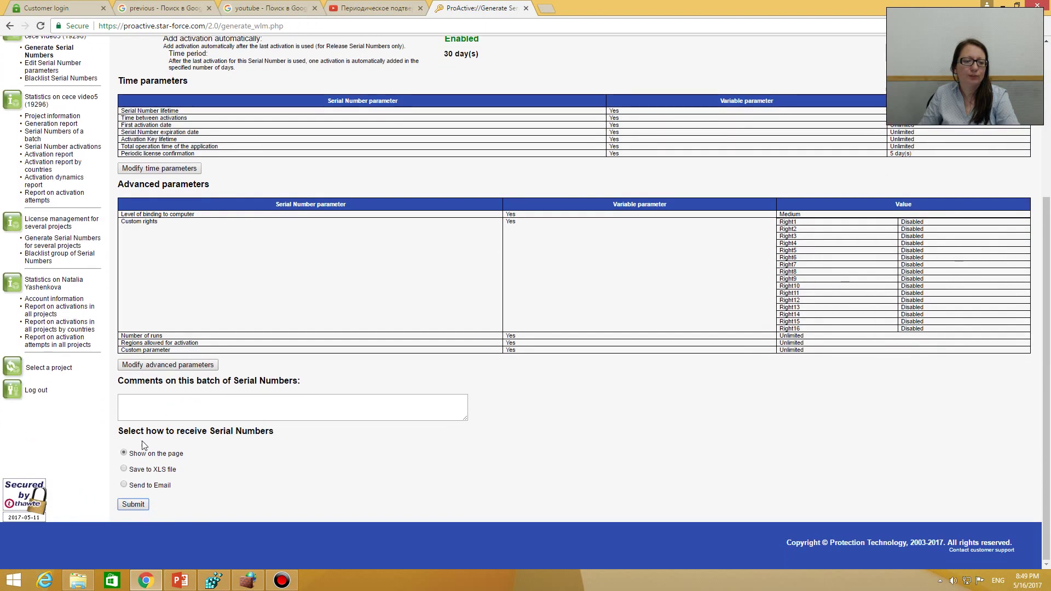
{"action": "left_click", "coordinate": [131, 504]}
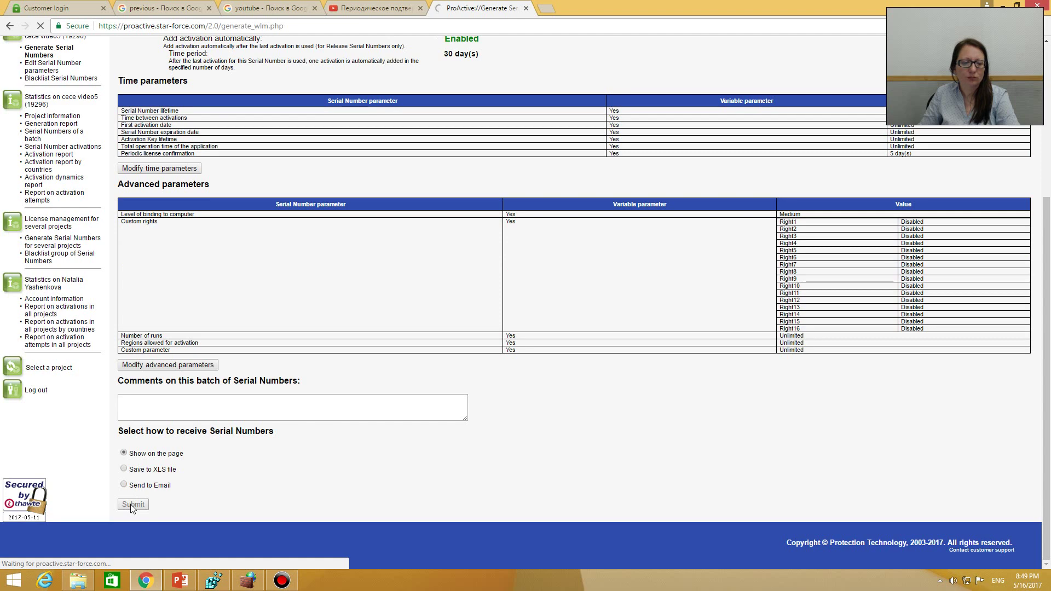
{"action": "scroll", "coordinate": [127, 511], "scroll_direction": "down", "scroll_amount": 2}
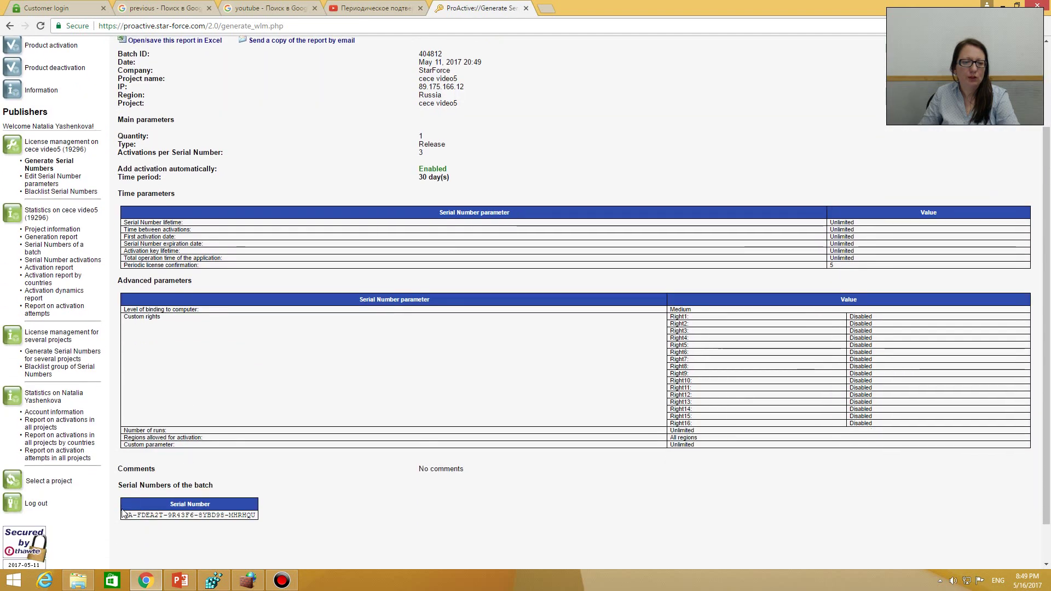
{"action": "left_click_drag", "start_coordinate": [125, 514], "coordinate": [256, 515]}
{"action": "key", "text": "ctrl+c"}
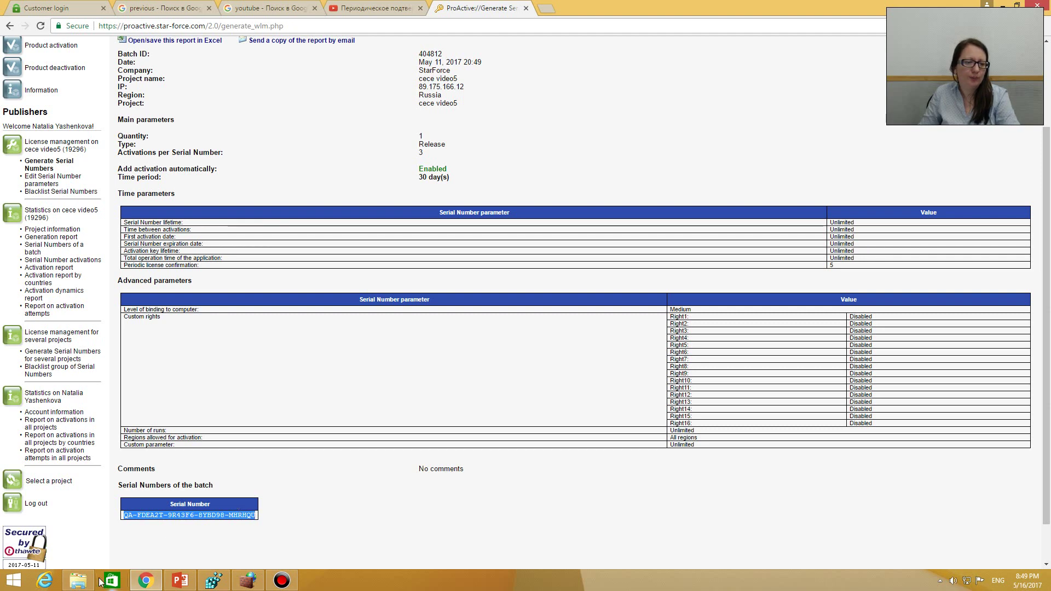
Step: Switch to File Explorer and launch the calc application from the StandardReactivation folder
{"action": "left_click", "coordinate": [79, 583]}
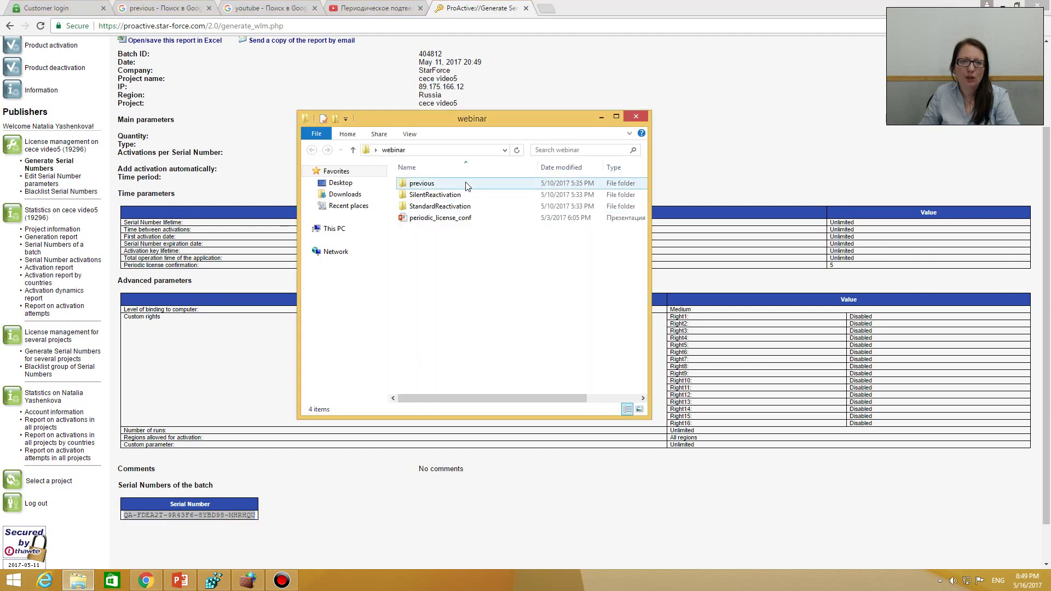
{"action": "double_click", "coordinate": [446, 208]}
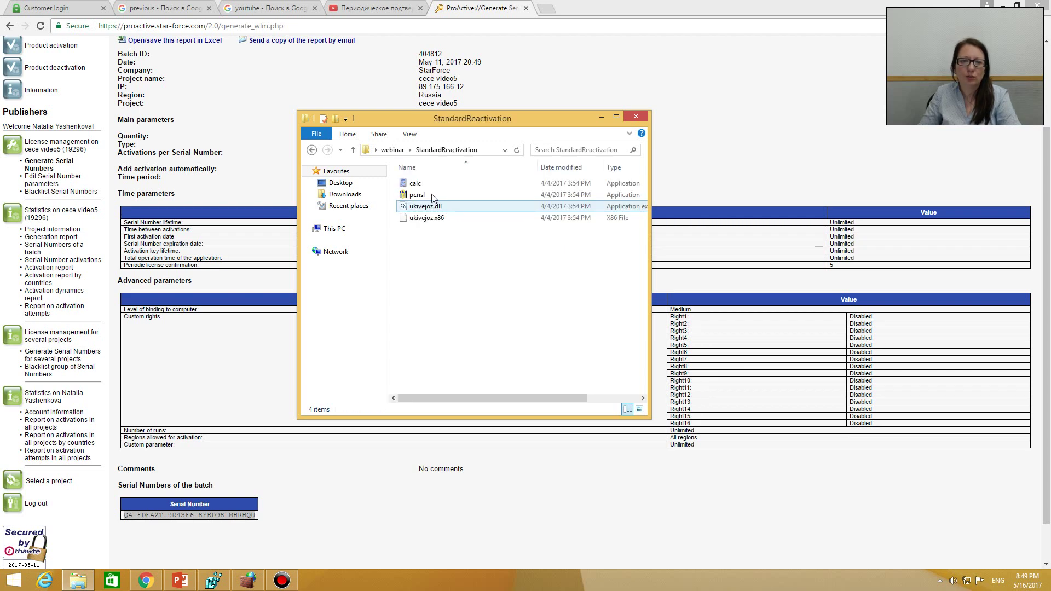
{"action": "double_click", "coordinate": [427, 186]}
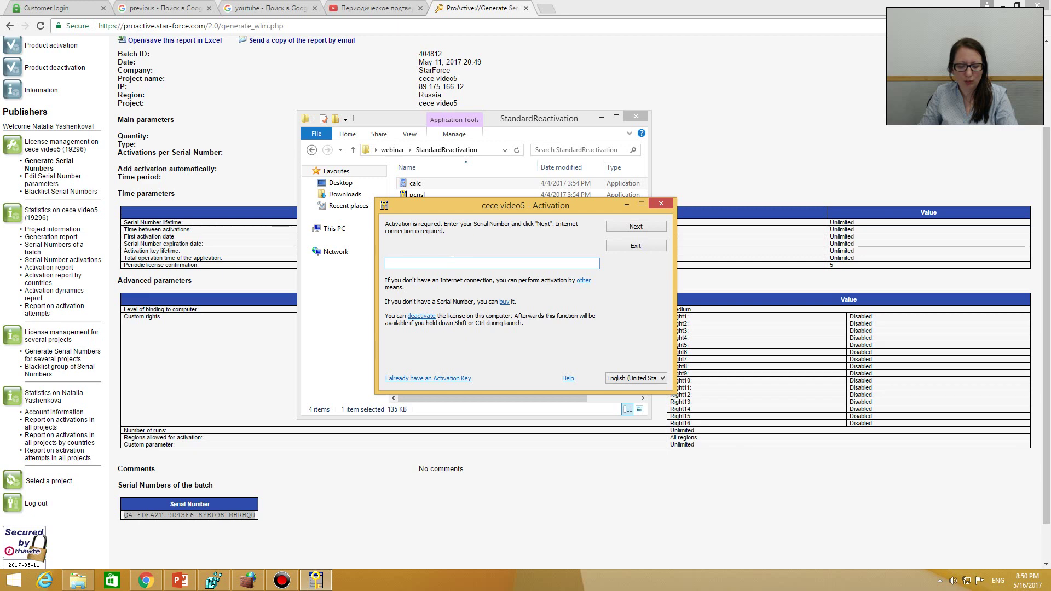
Step: Activate the application online by pasting the copied serial number, and close the calculator it opens
{"action": "key", "text": "ctrl+v"}
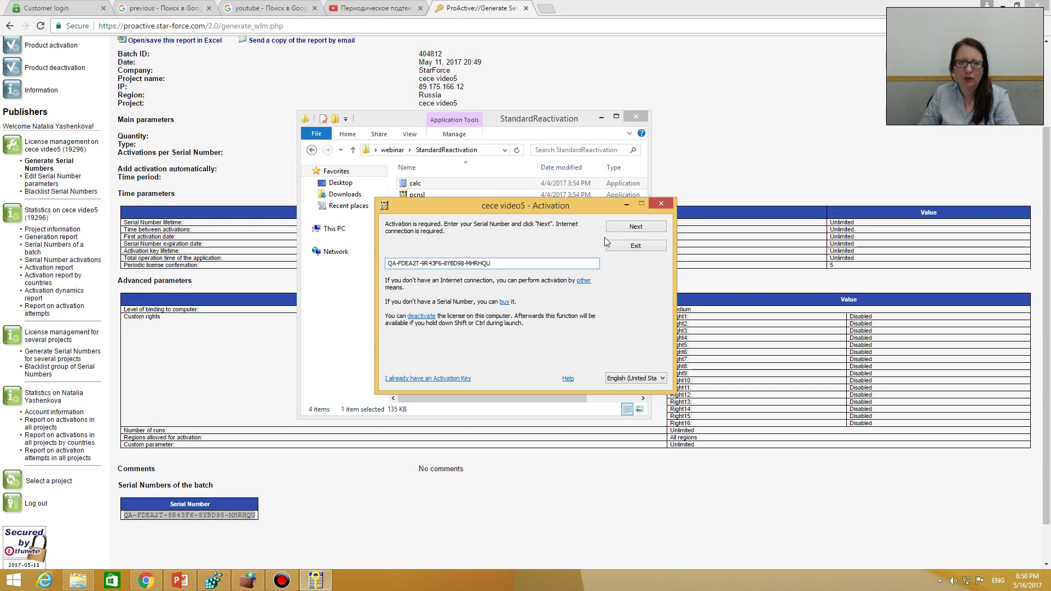
{"action": "left_click", "coordinate": [636, 227]}
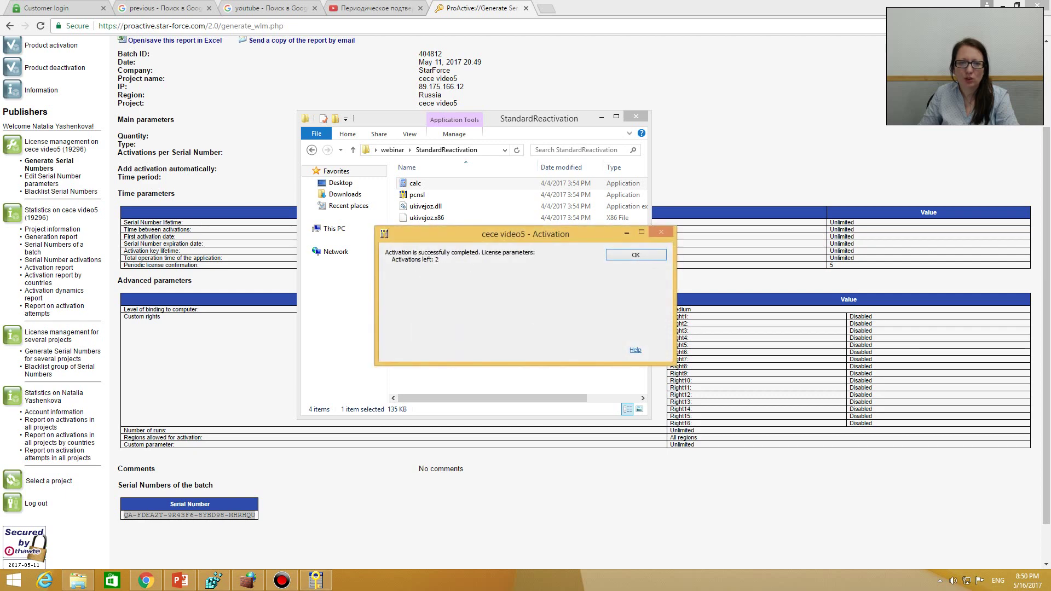
{"action": "left_click", "coordinate": [624, 261]}
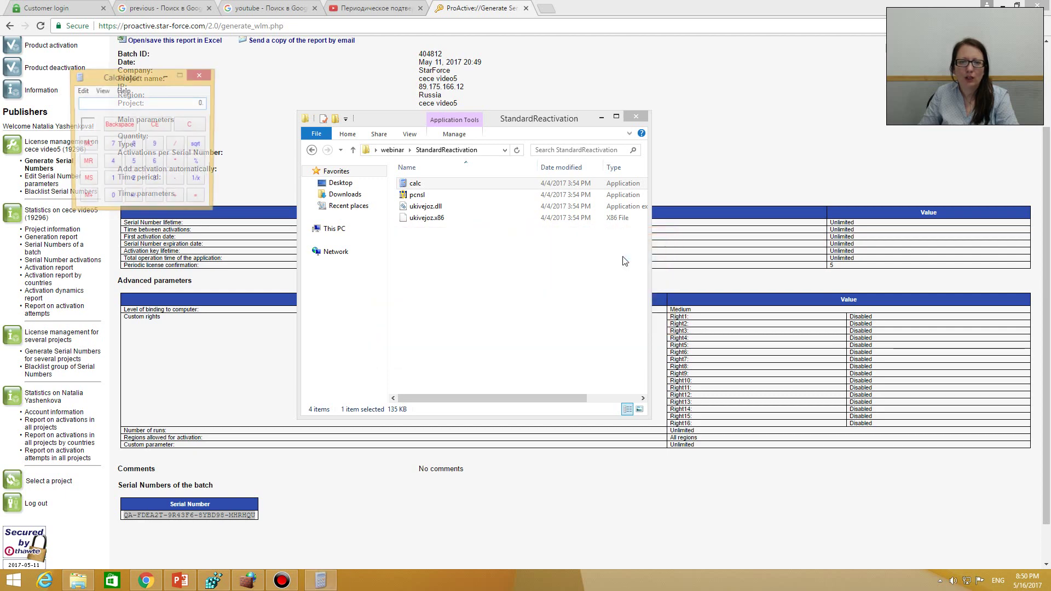
{"action": "left_click_drag", "start_coordinate": [167, 74], "coordinate": [419, 98]}
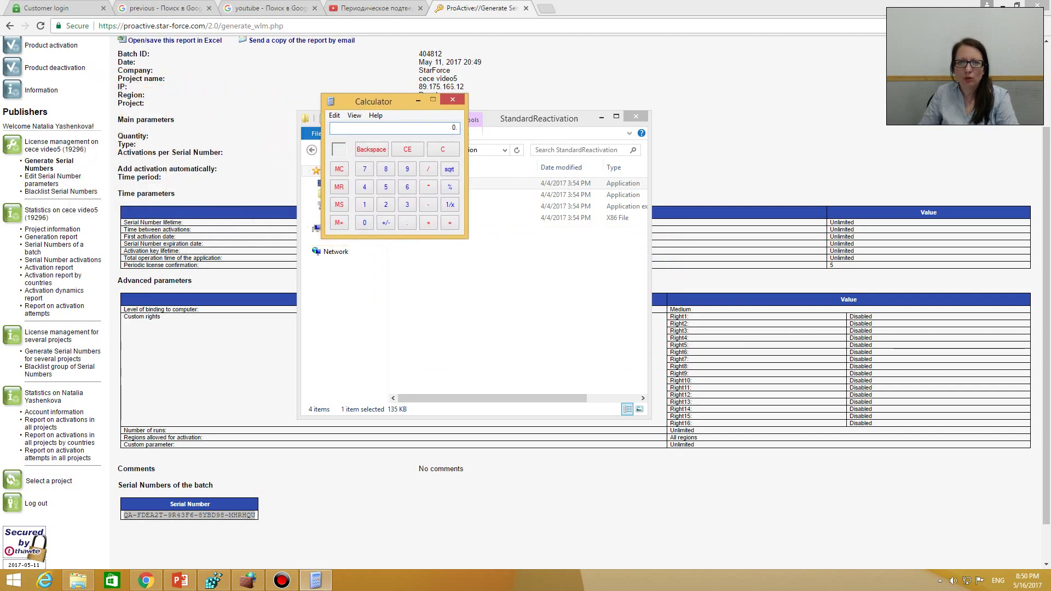
{"action": "left_click", "coordinate": [452, 99]}
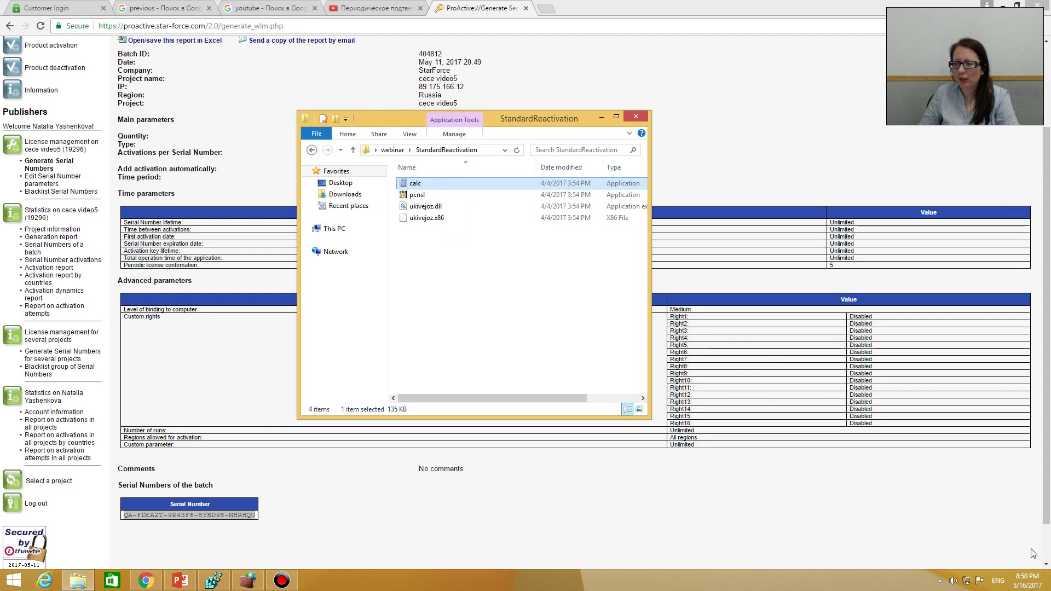
Step: Change the Windows system date to May 21, 2017
{"action": "left_click", "coordinate": [1019, 581]}
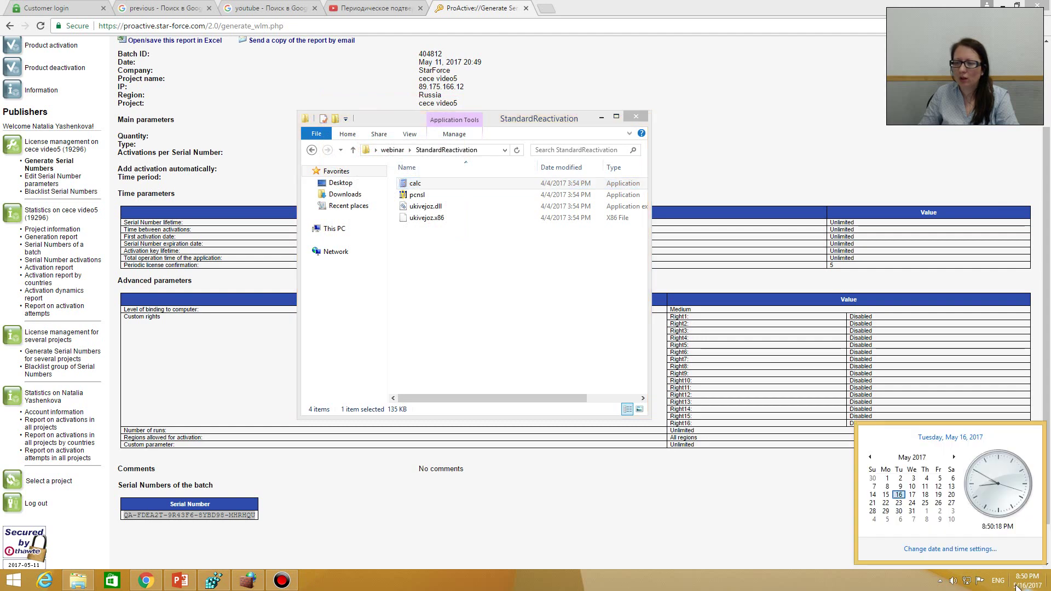
{"action": "left_click", "coordinate": [981, 550]}
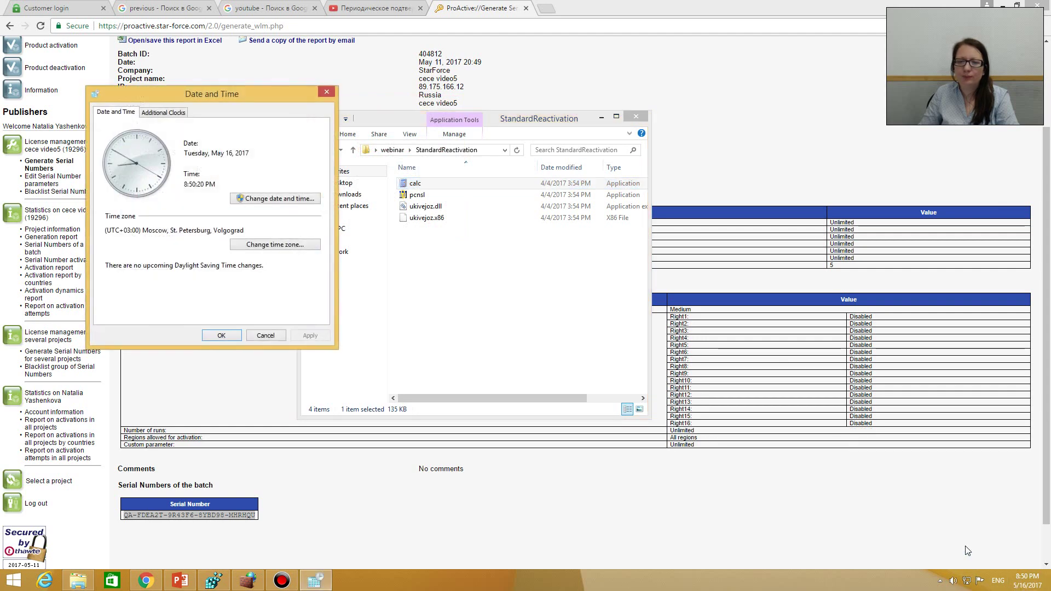
{"action": "left_click", "coordinate": [280, 197]}
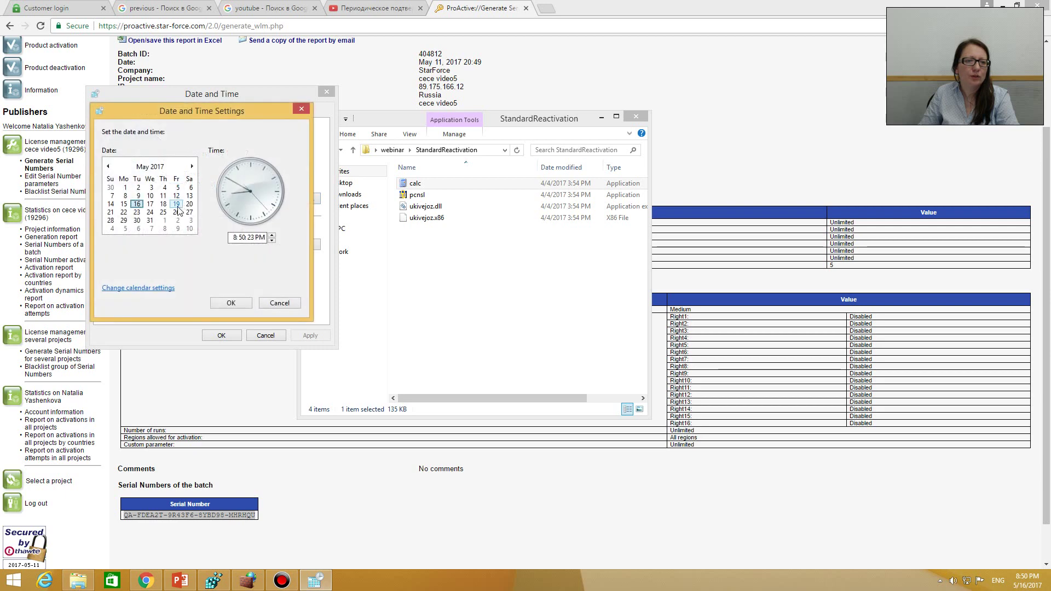
{"action": "left_click", "coordinate": [111, 213]}
{"action": "left_click", "coordinate": [234, 301]}
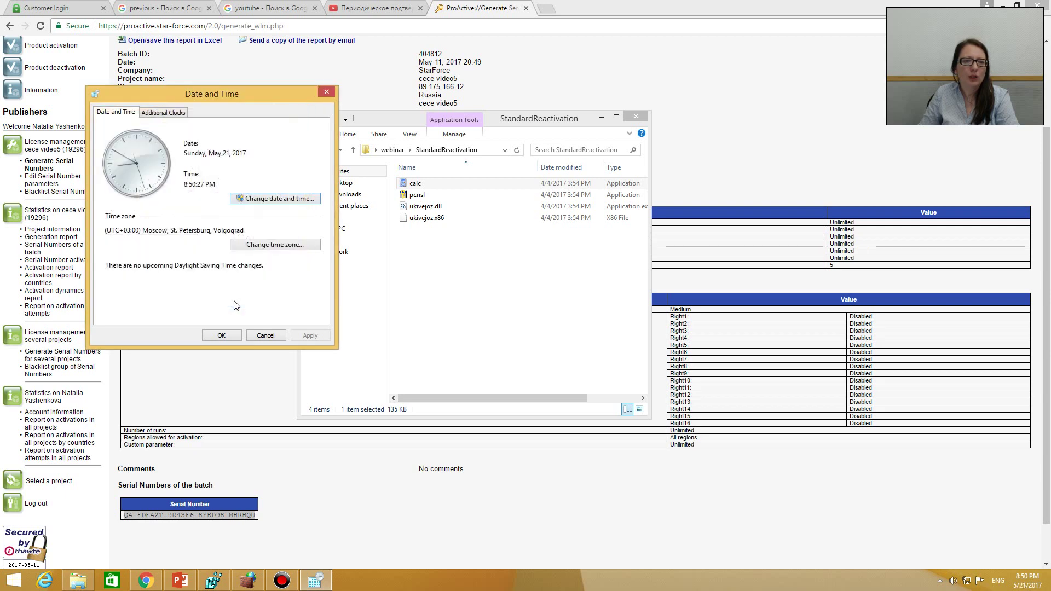
{"action": "left_click", "coordinate": [221, 336]}
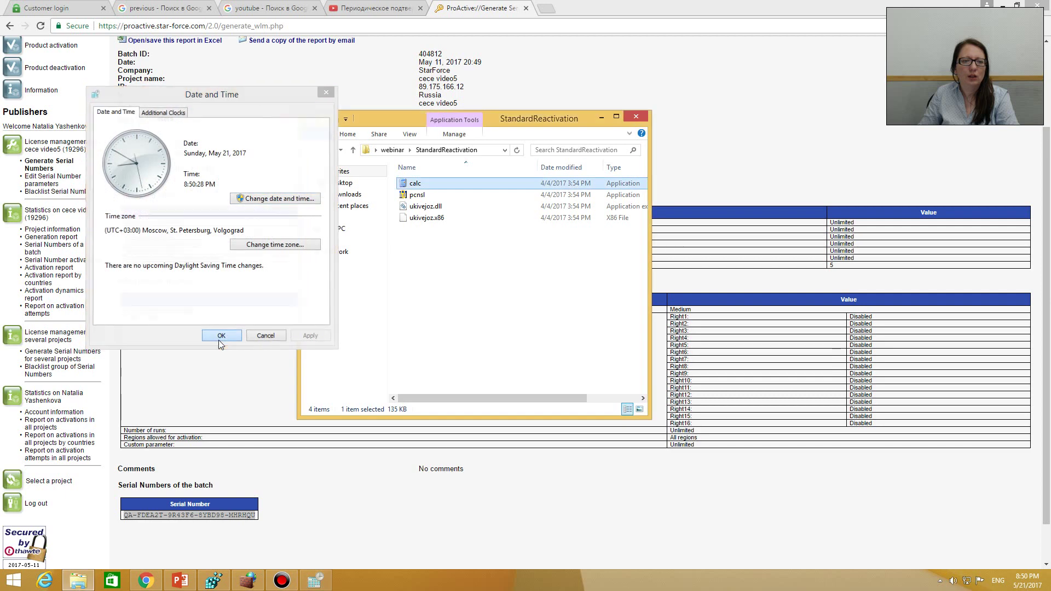
Step: Run calc again, confirm its license online with the prefilled serial number, and close the calculator
{"action": "double_click", "coordinate": [450, 184]}
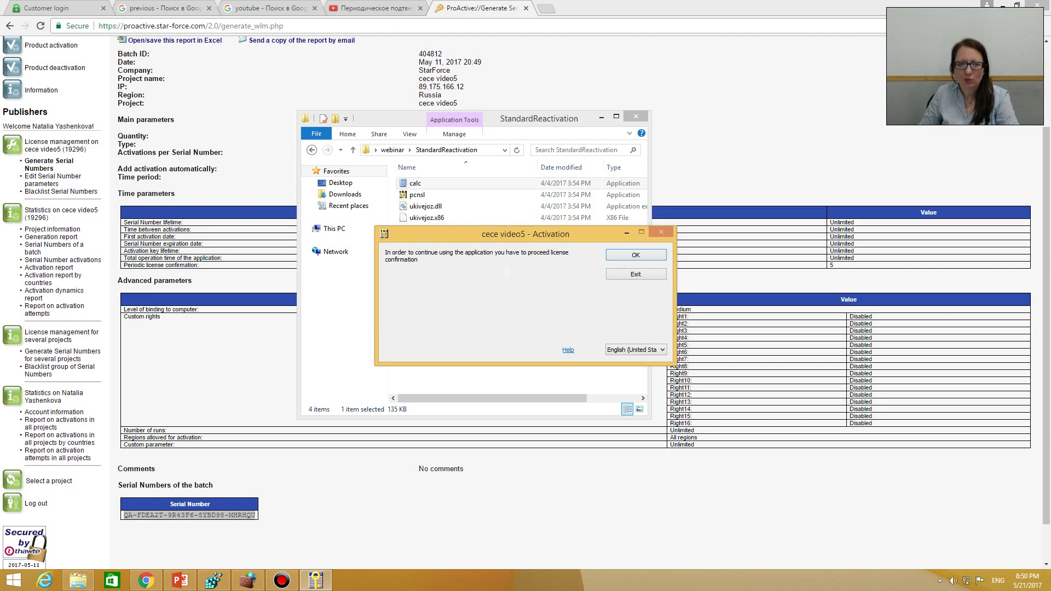
{"action": "left_click", "coordinate": [635, 255]}
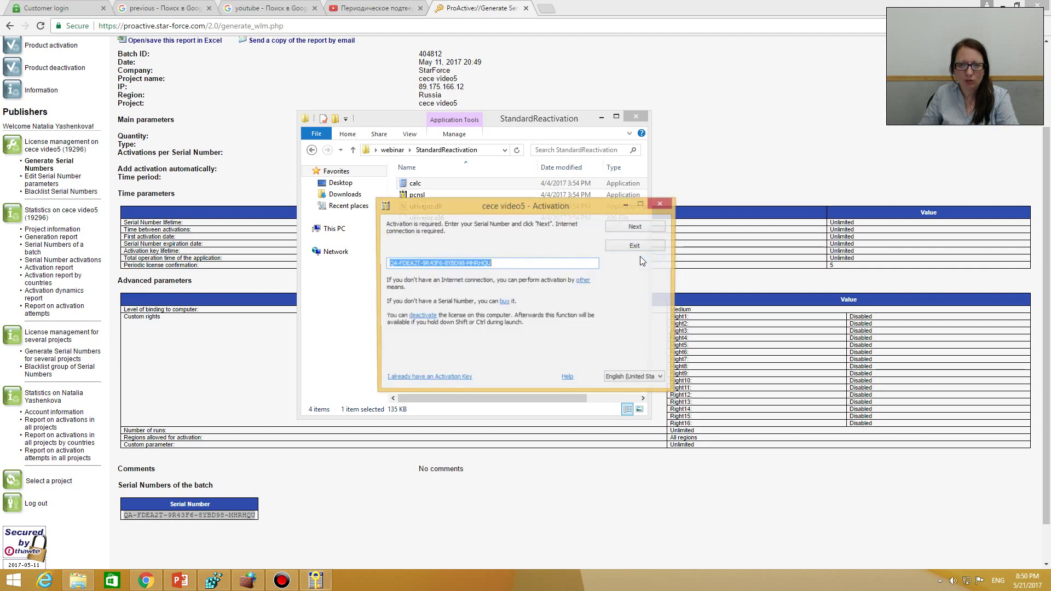
{"action": "left_click", "coordinate": [639, 228]}
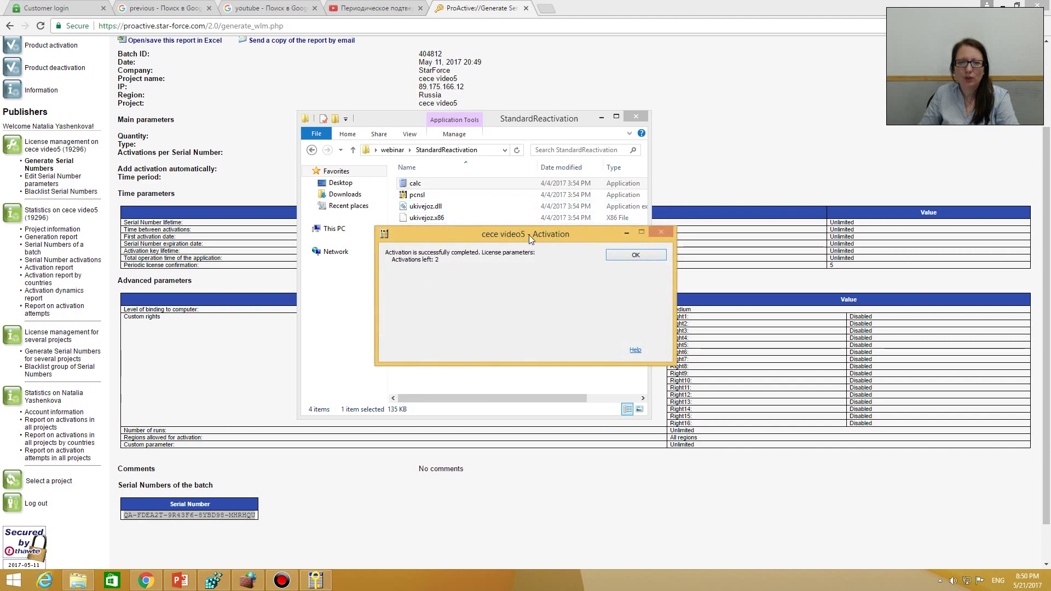
{"action": "left_click_drag", "start_coordinate": [529, 235], "coordinate": [462, 195]}
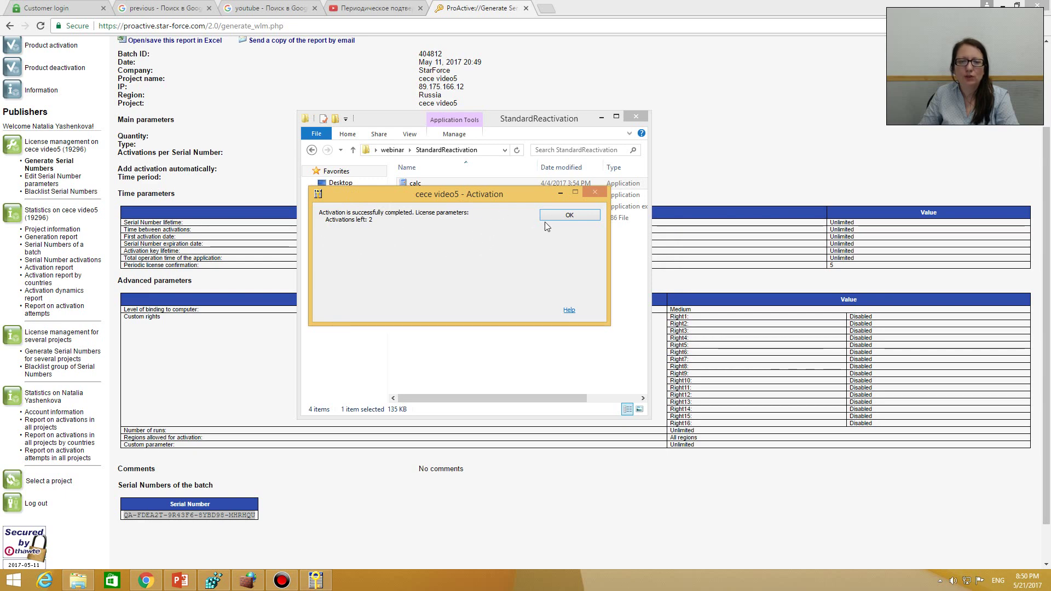
{"action": "left_click", "coordinate": [564, 216]}
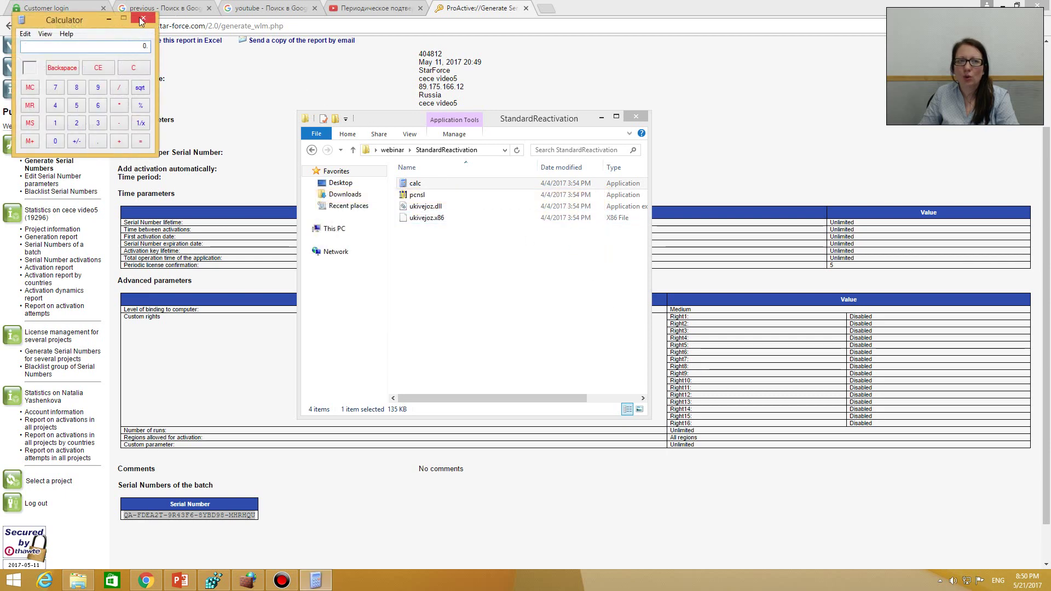
{"action": "left_click", "coordinate": [146, 21]}
Step: Set the Windows system date back to May 11, 2017, and try to run calc from the StandardReactivation folder
{"action": "left_click", "coordinate": [1027, 576]}
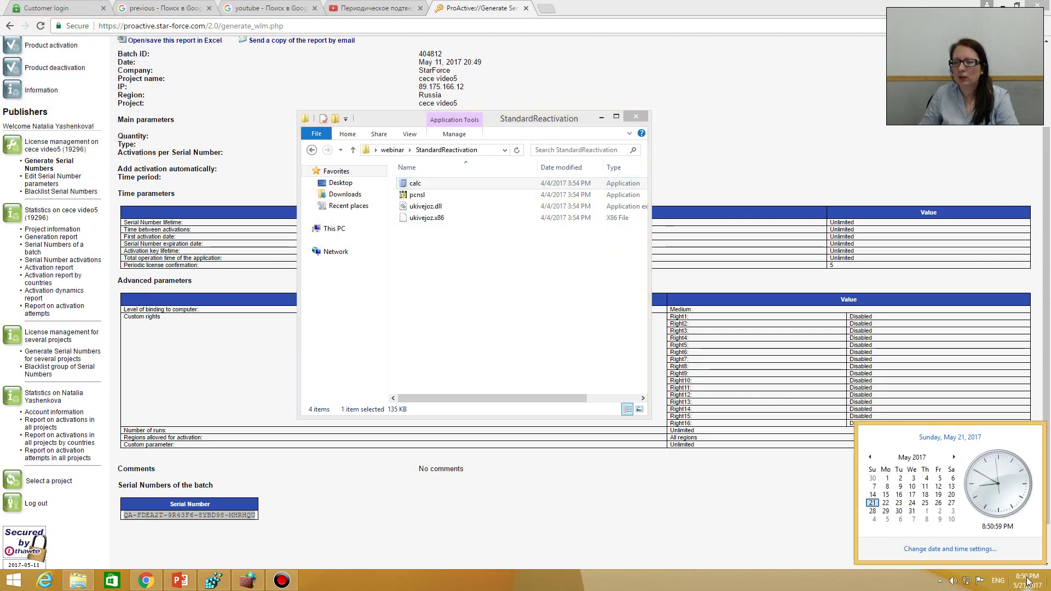
{"action": "left_click", "coordinate": [967, 549]}
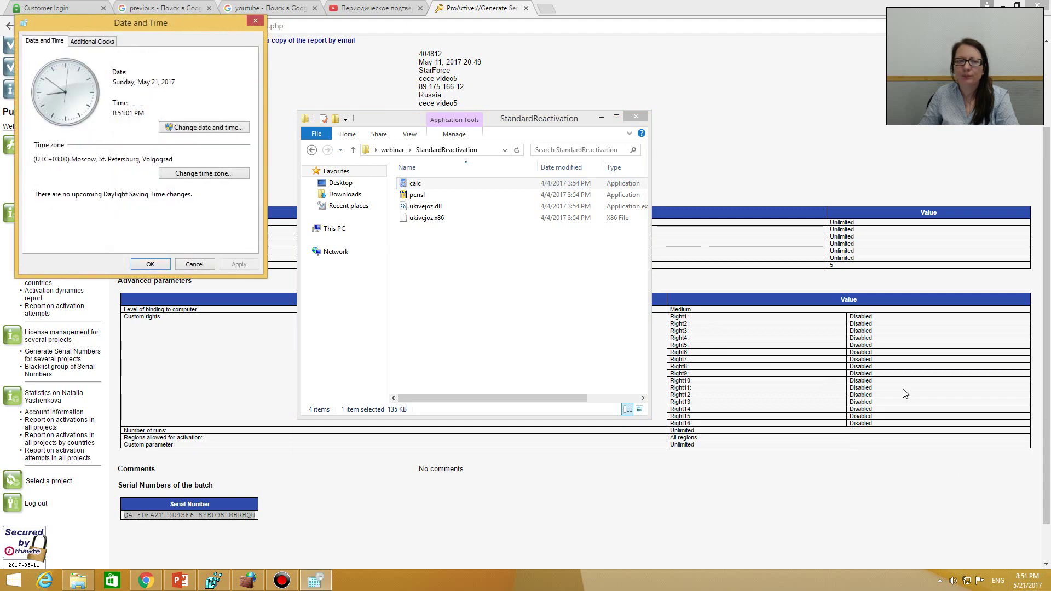
{"action": "left_click", "coordinate": [234, 129]}
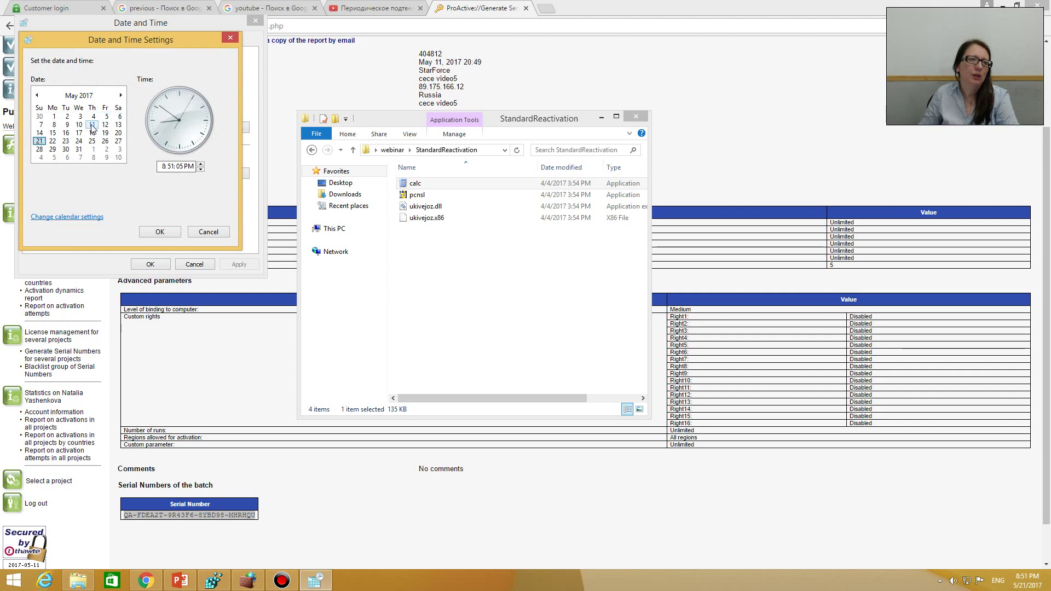
{"action": "left_click", "coordinate": [92, 124]}
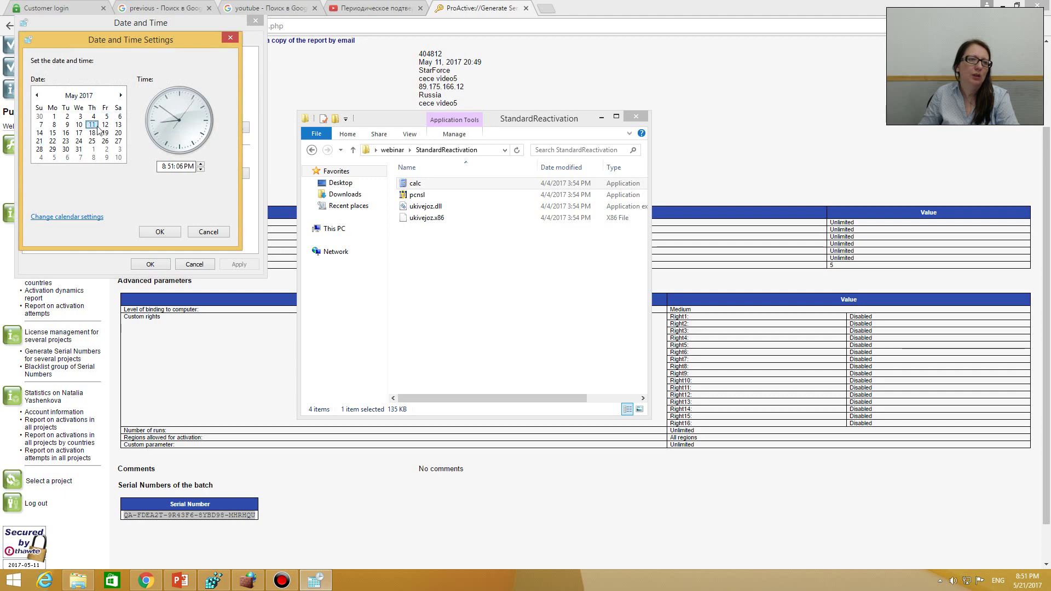
{"action": "left_click", "coordinate": [167, 232]}
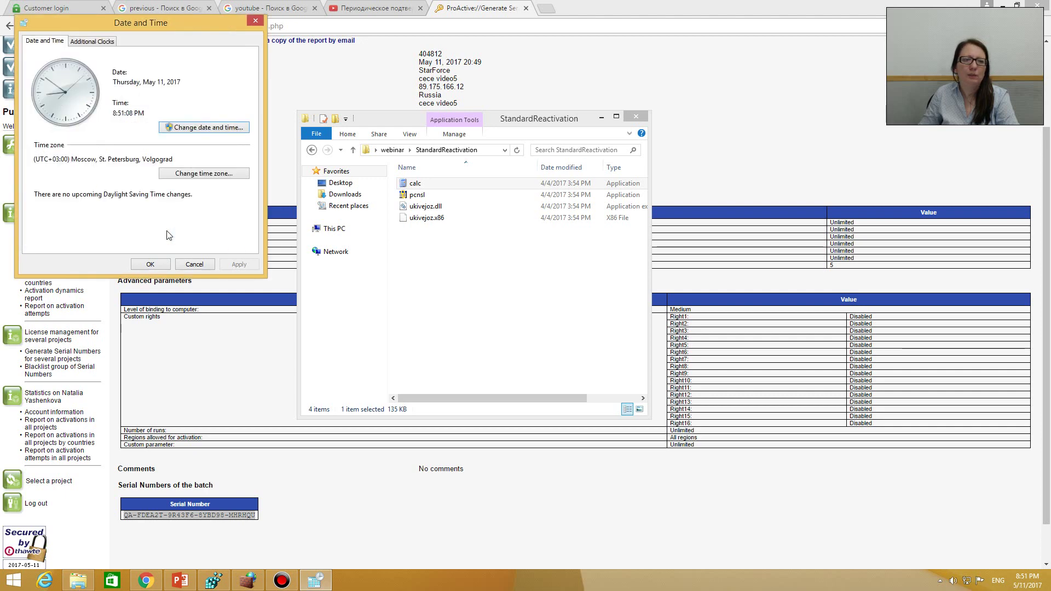
{"action": "left_click", "coordinate": [150, 265]}
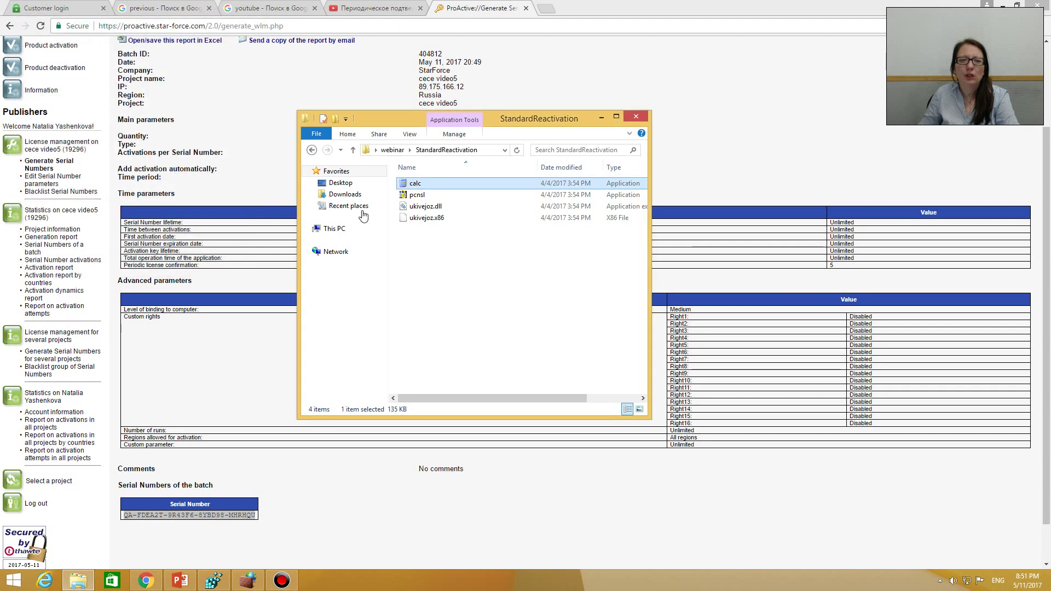
{"action": "double_click", "coordinate": [416, 184]}
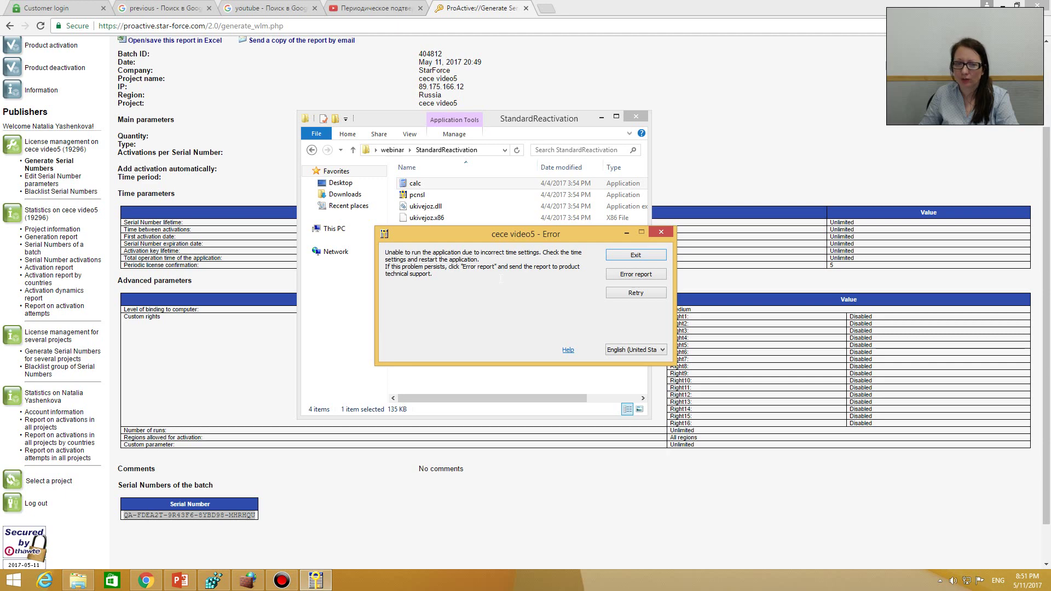
{"action": "left_click", "coordinate": [635, 256]}
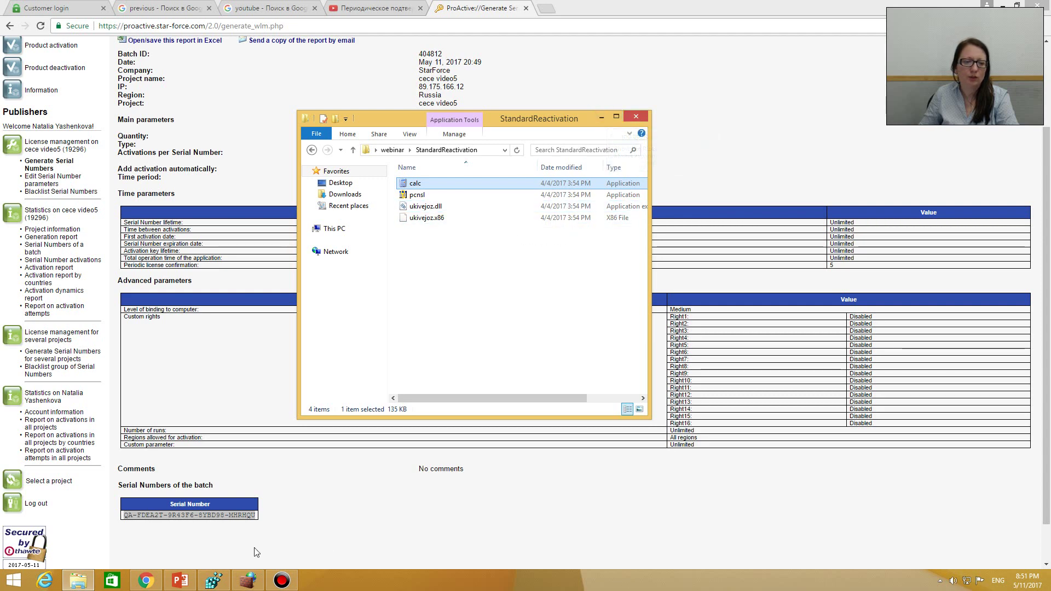
Step: Switch to Registry Editor and delete the cece video5 key under HKEY_CURRENT_USER\Software\StarForce
{"action": "left_click", "coordinate": [215, 581]}
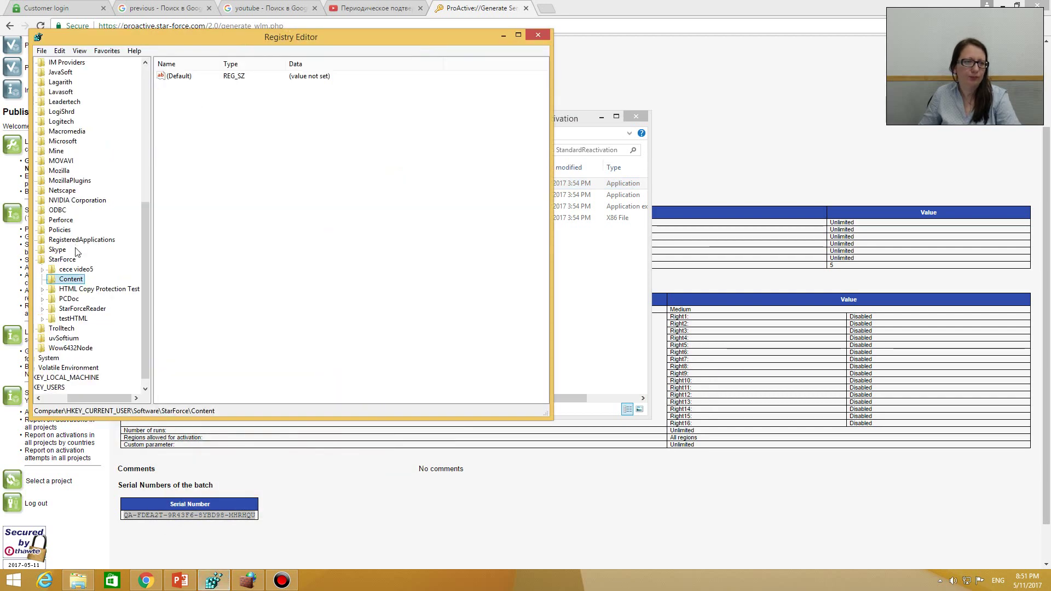
{"action": "left_click", "coordinate": [71, 271]}
{"action": "right_click", "coordinate": [71, 271]}
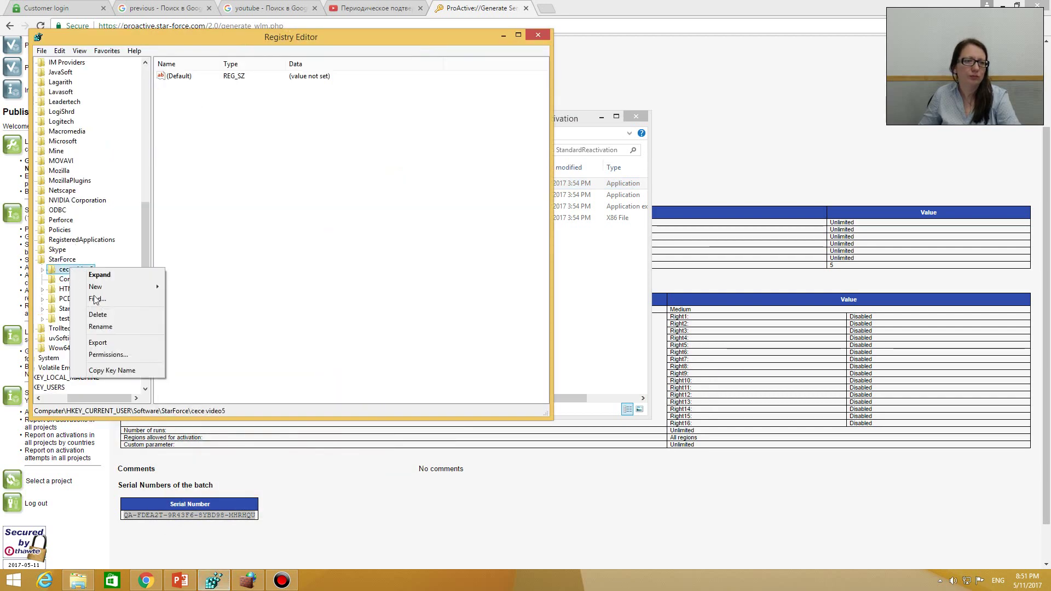
{"action": "left_click", "coordinate": [122, 313]}
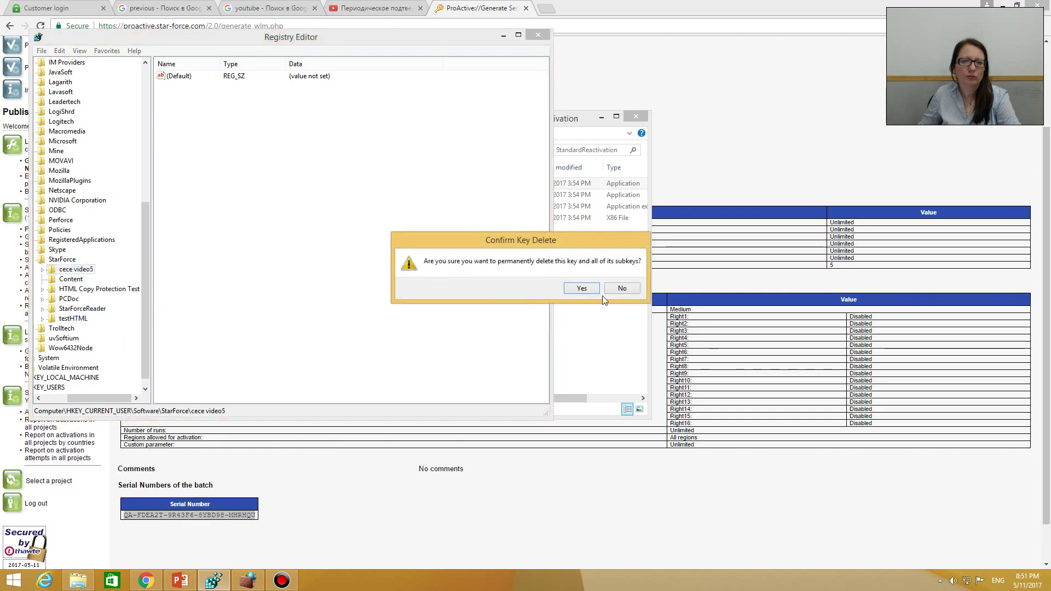
{"action": "left_click", "coordinate": [579, 290]}
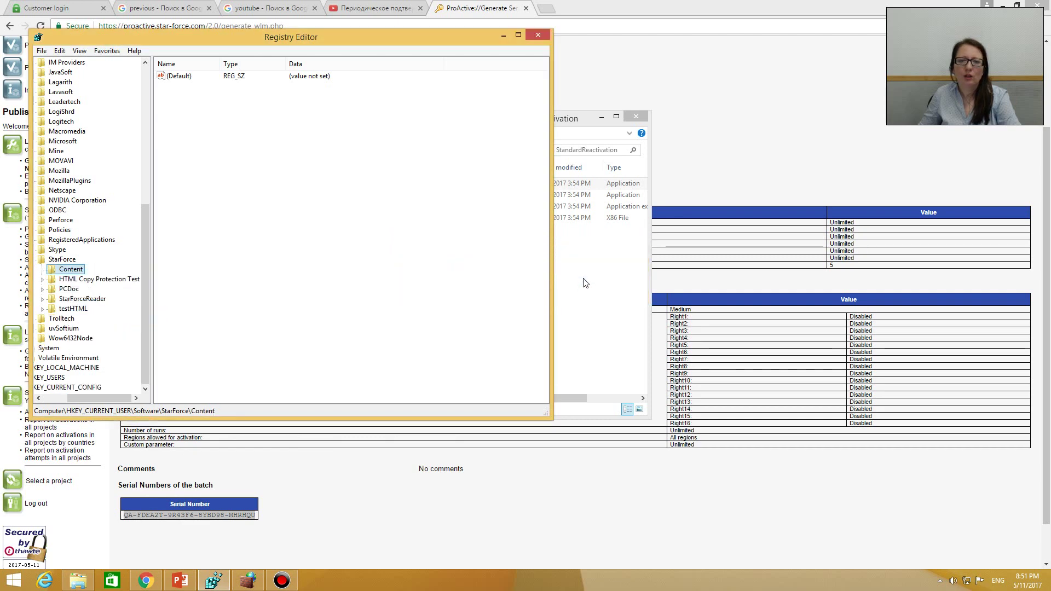
{"action": "left_click", "coordinate": [503, 36]}
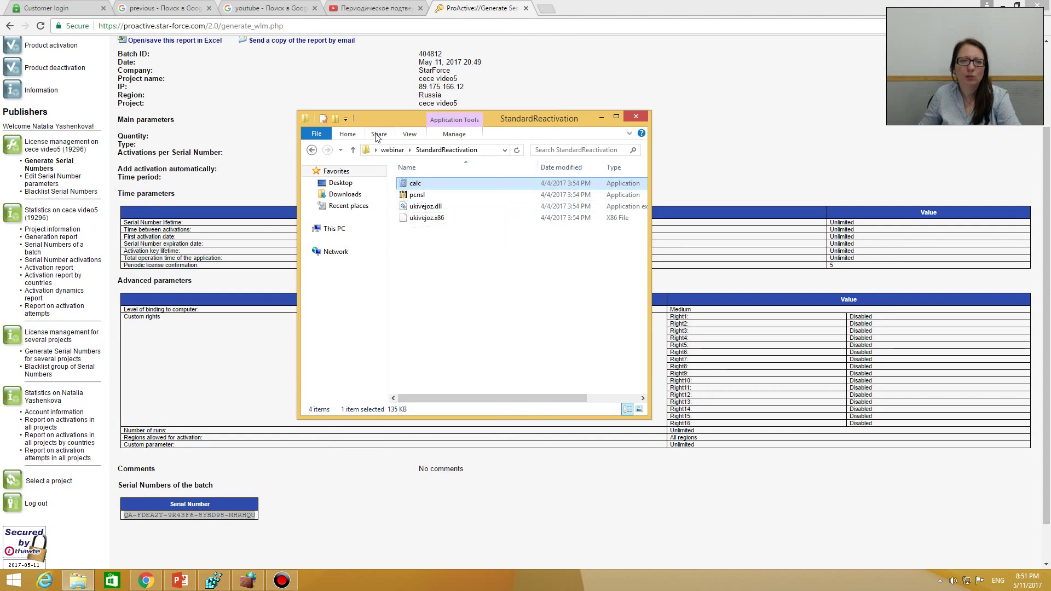
Step: Open the SilentReactivation folder inside webinar in File Explorer and launch its calc application
{"action": "left_click", "coordinate": [393, 149]}
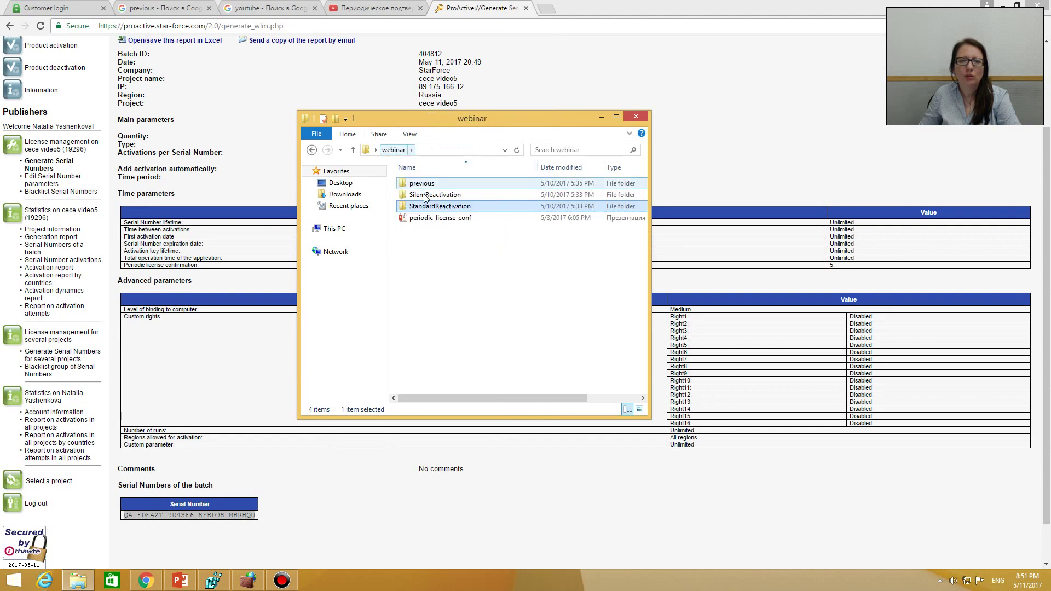
{"action": "left_click", "coordinate": [424, 195]}
{"action": "double_click", "coordinate": [425, 196]}
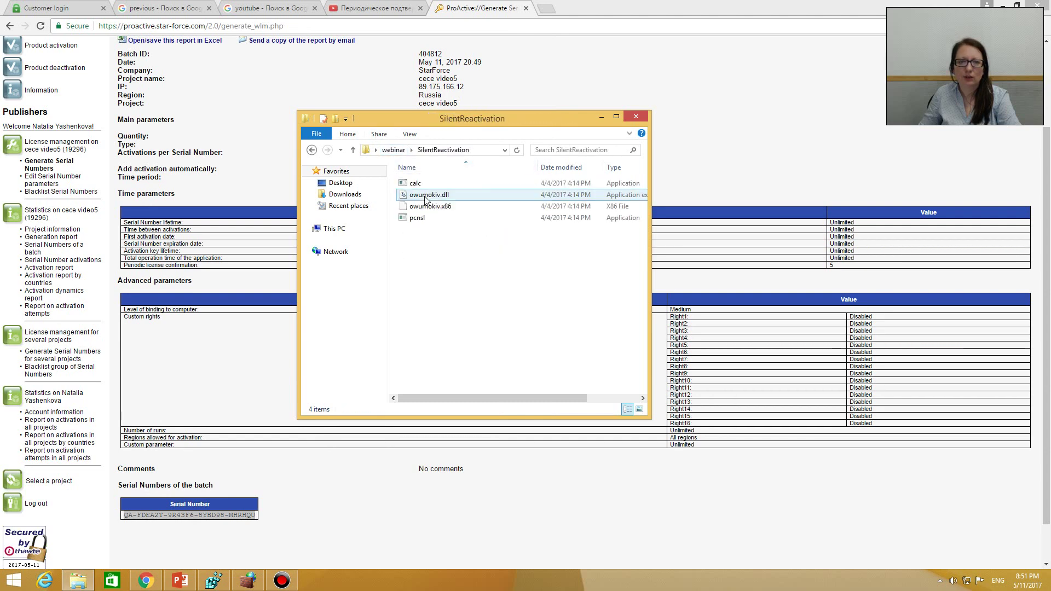
{"action": "left_click", "coordinate": [426, 184]}
{"action": "double_click", "coordinate": [426, 184]}
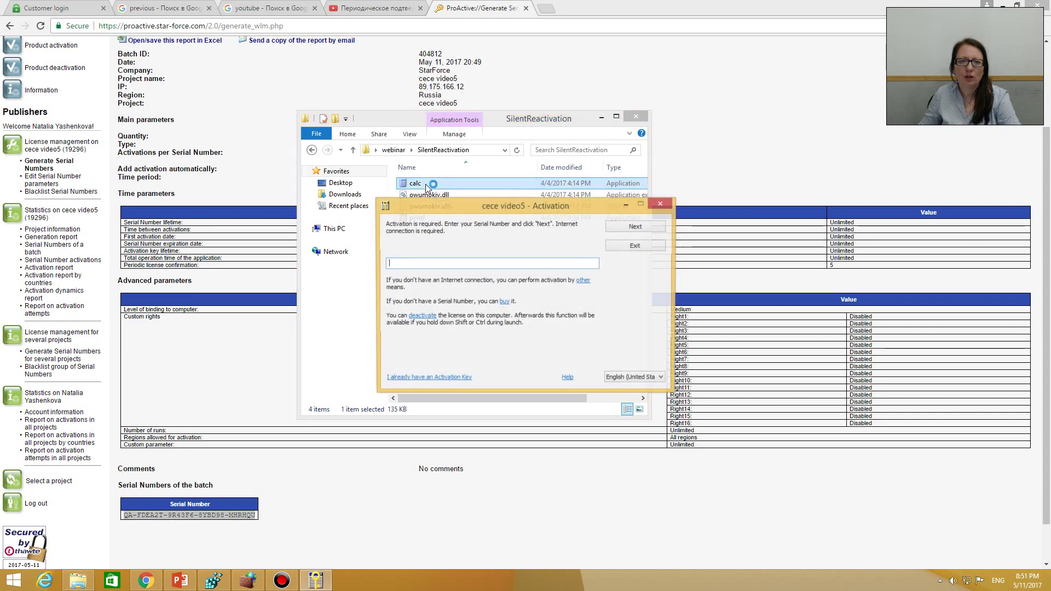
Step: Activate the application online by pasting the copied serial number, and close the calculator once it opens
{"action": "key", "text": "ctrl+v"}
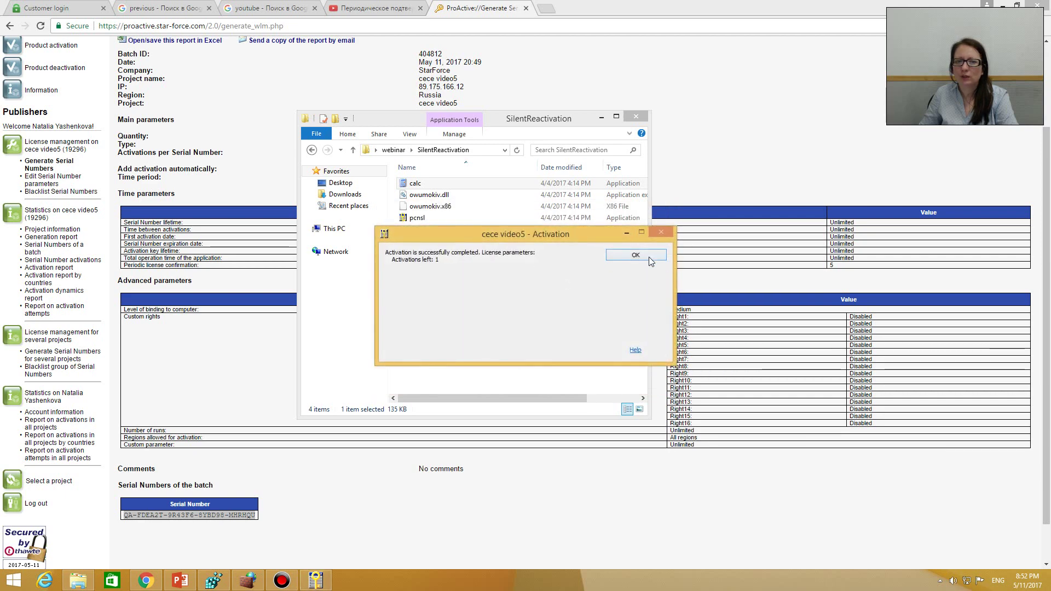
{"action": "left_click", "coordinate": [635, 255]}
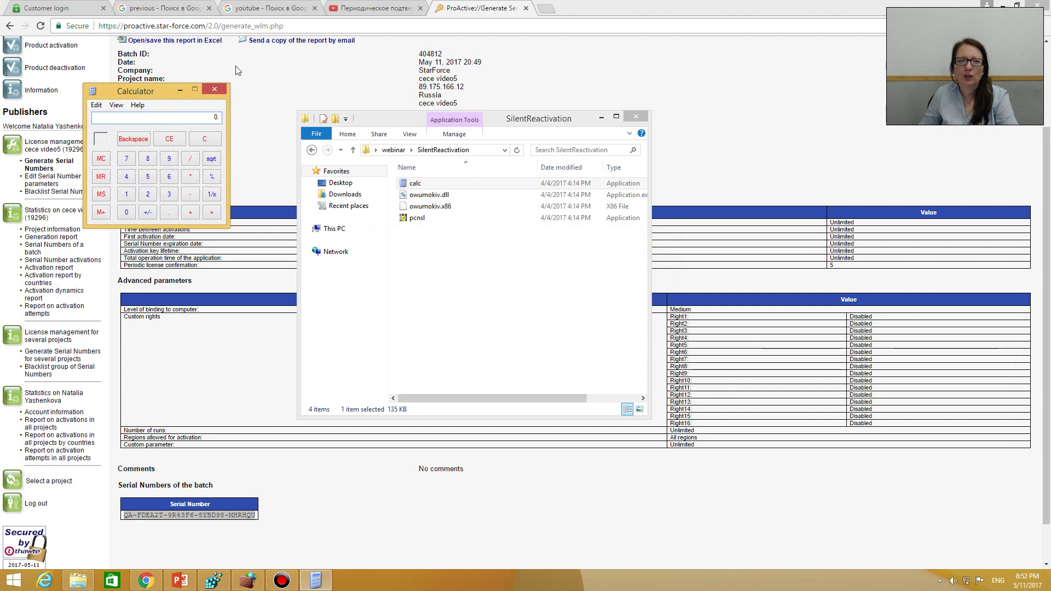
{"action": "left_click", "coordinate": [224, 92]}
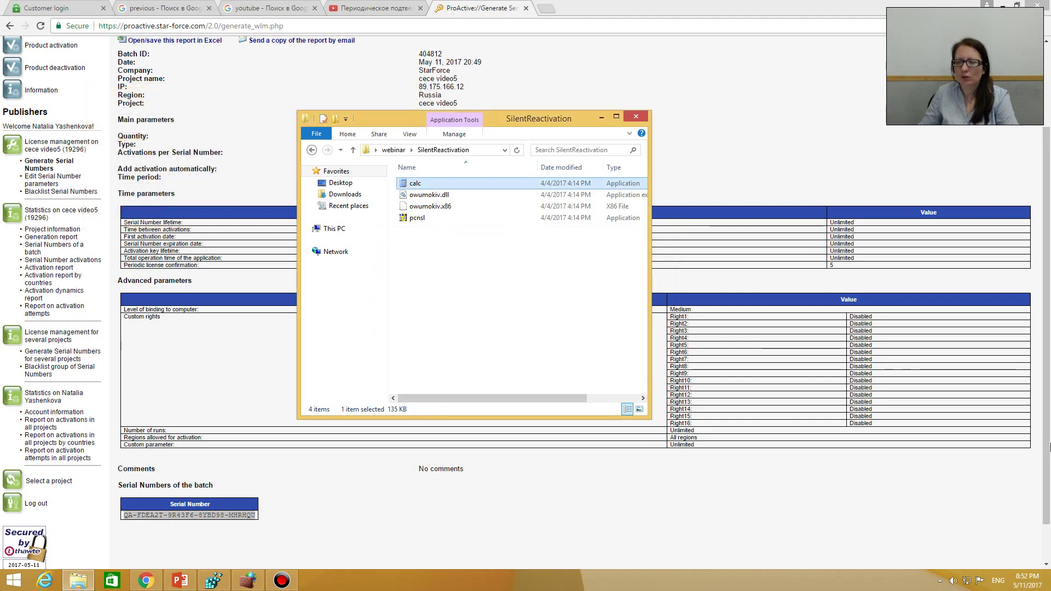
Step: Change the Windows system date to May 16, 2017, and run calc from the SilentReactivation folder again
{"action": "left_click", "coordinate": [1007, 575]}
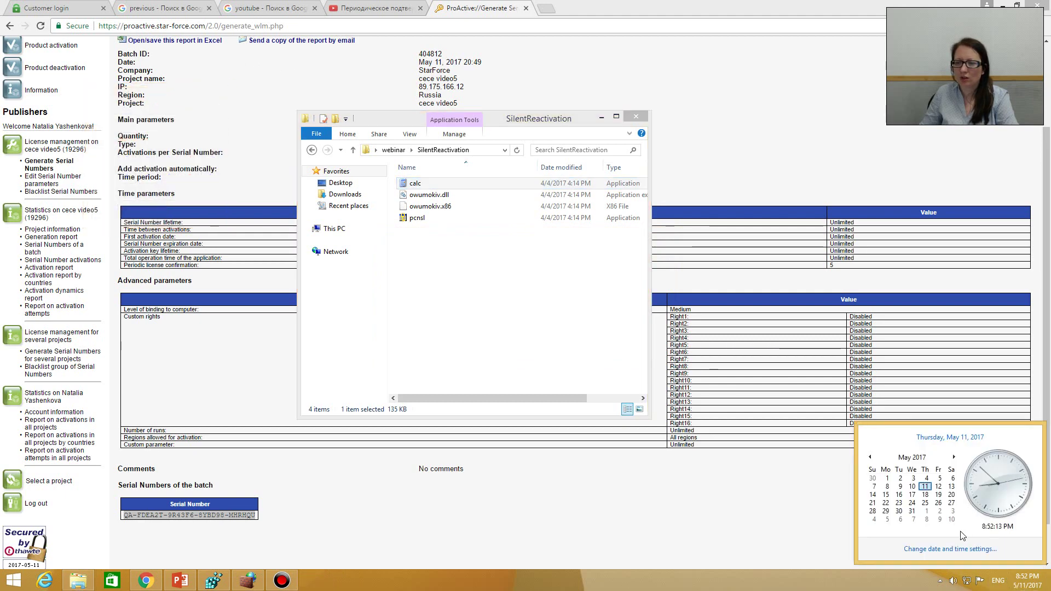
{"action": "left_click", "coordinate": [949, 552]}
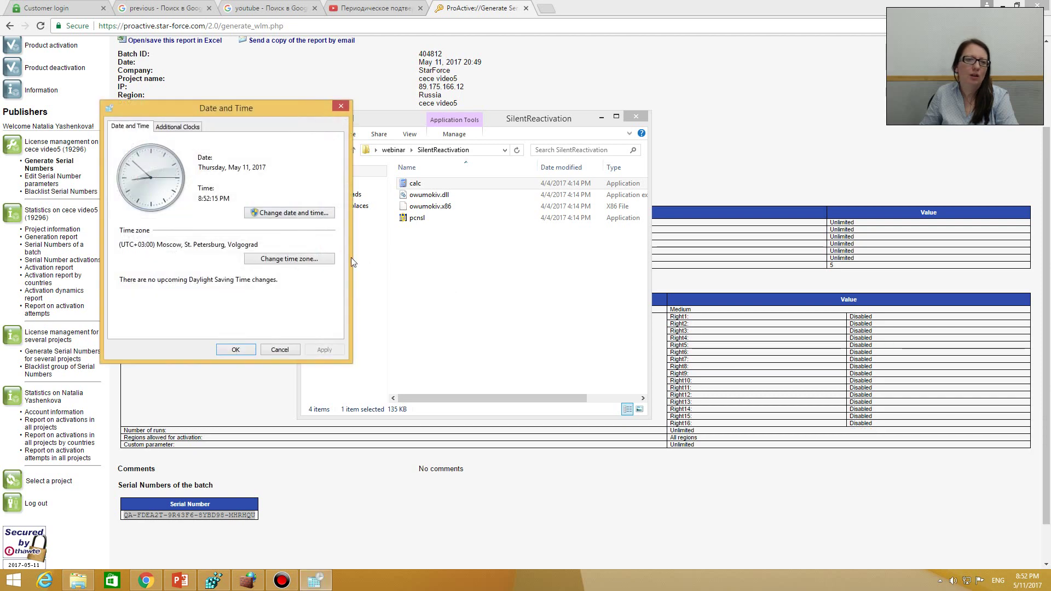
{"action": "left_click", "coordinate": [314, 213]}
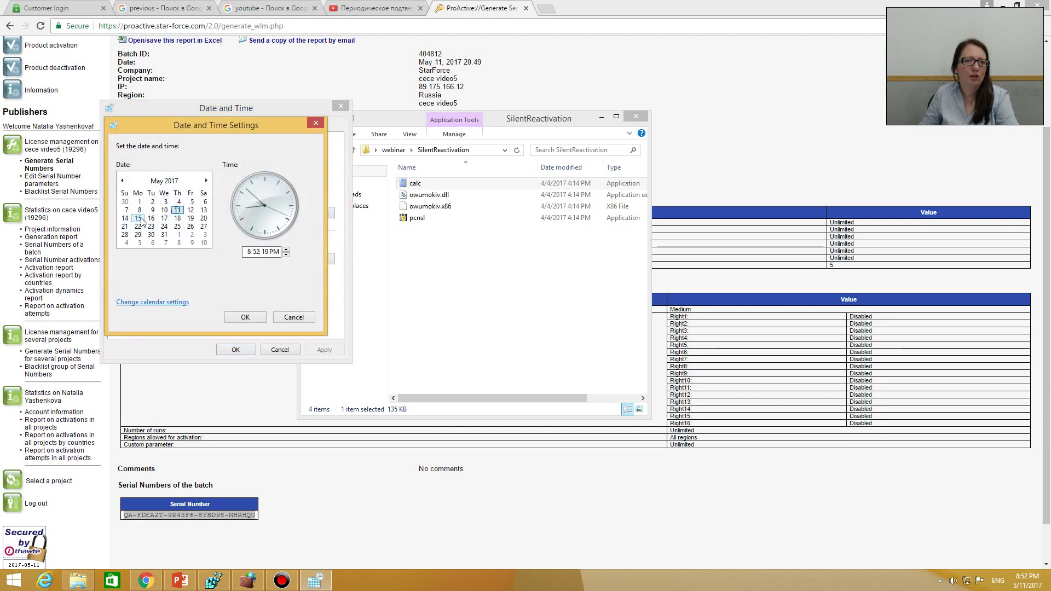
{"action": "left_click", "coordinate": [151, 218]}
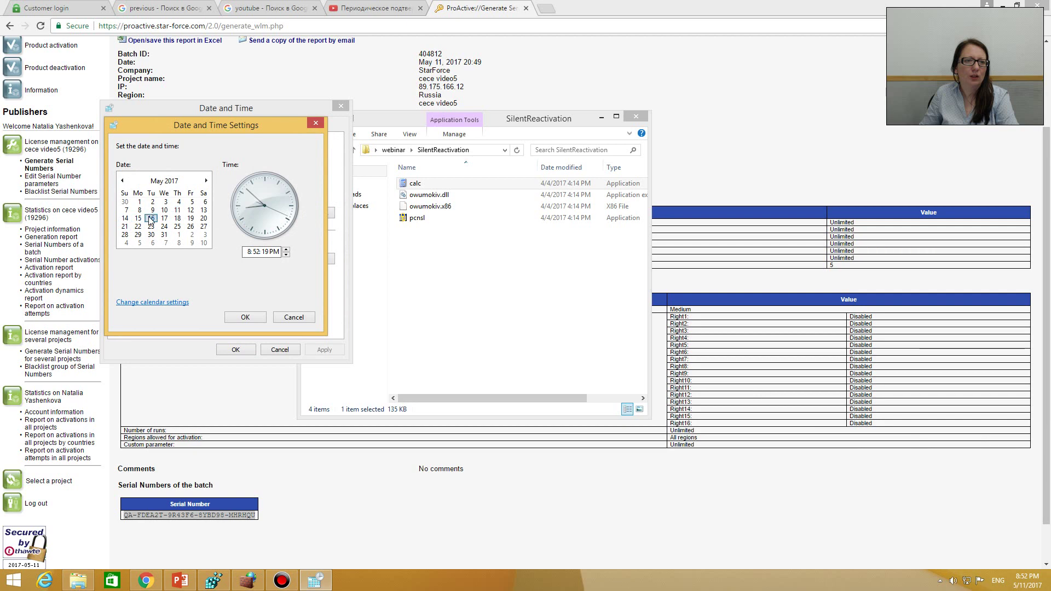
{"action": "left_click", "coordinate": [246, 317]}
{"action": "left_click", "coordinate": [238, 346]}
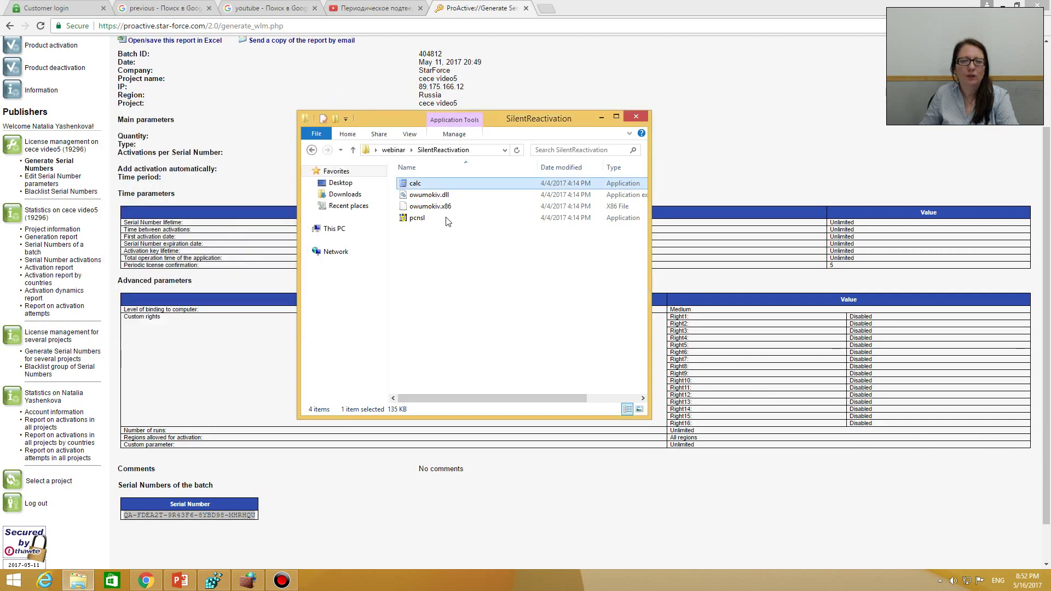
{"action": "double_click", "coordinate": [439, 183]}
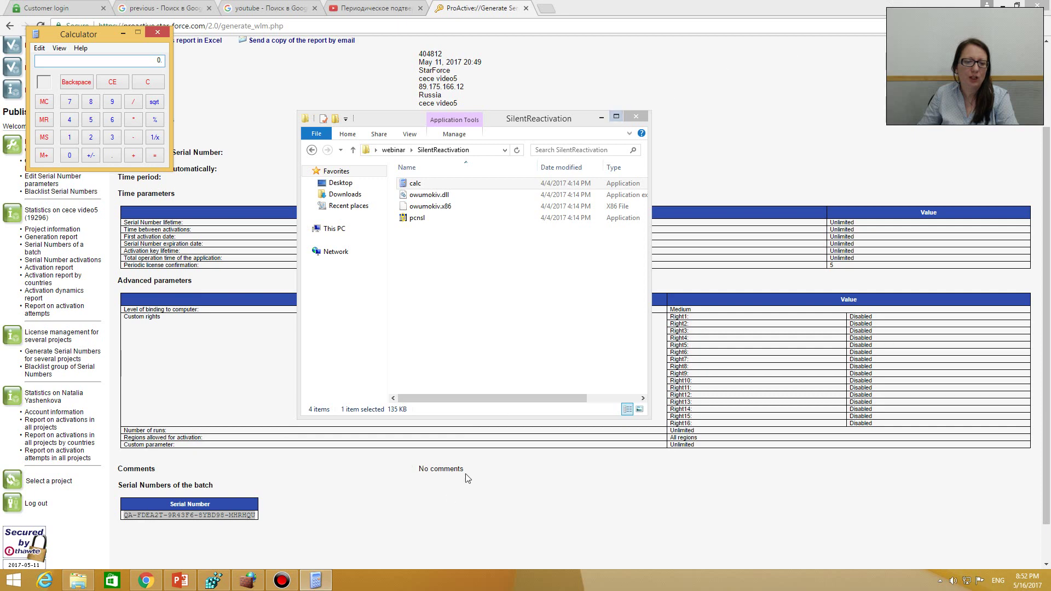
Step: Switch to Windows Firewall with Advanced Security and enable outbound rules 4 and 5
{"action": "left_click", "coordinate": [213, 580]}
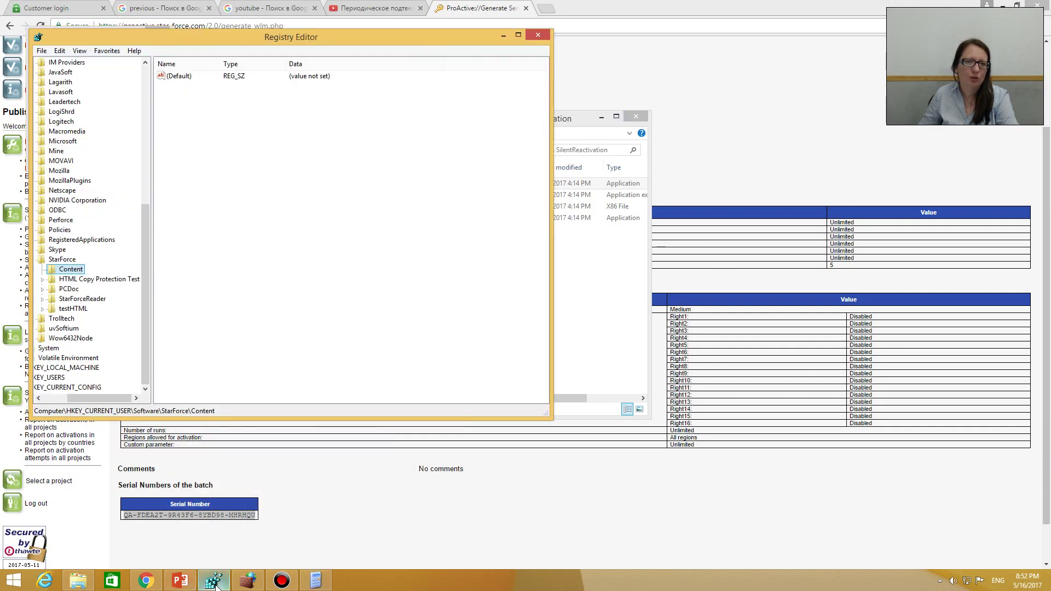
{"action": "left_click", "coordinate": [502, 36]}
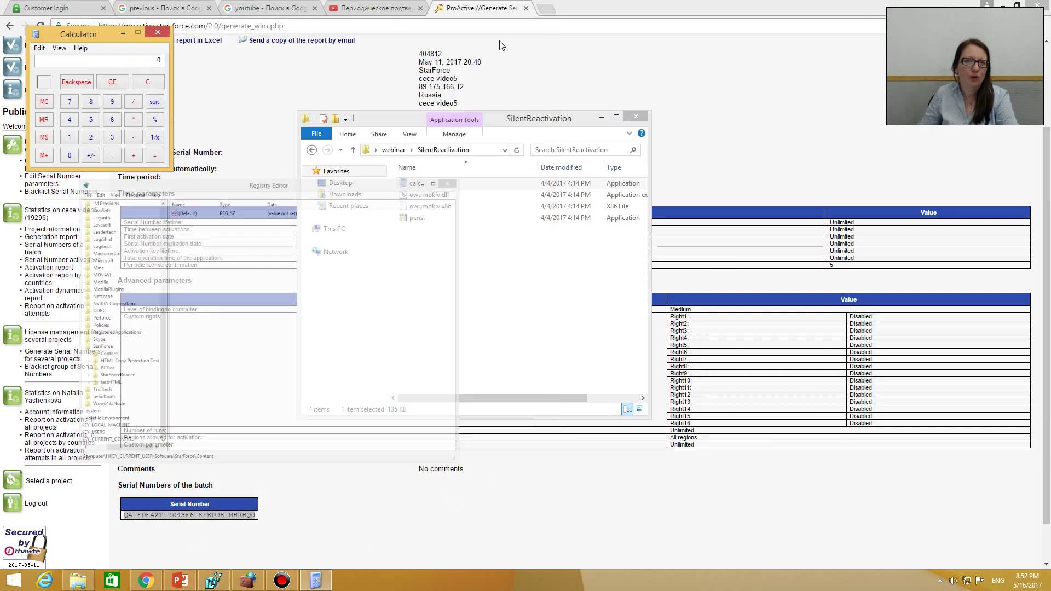
{"action": "left_click", "coordinate": [249, 581]}
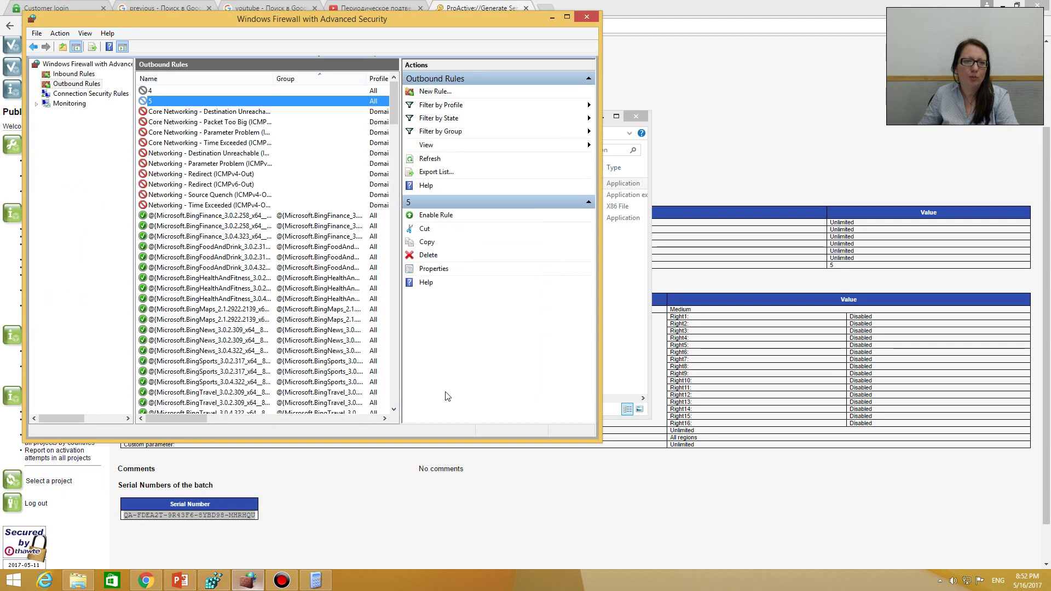
{"action": "right_click", "coordinate": [169, 89]}
{"action": "left_click", "coordinate": [200, 94]}
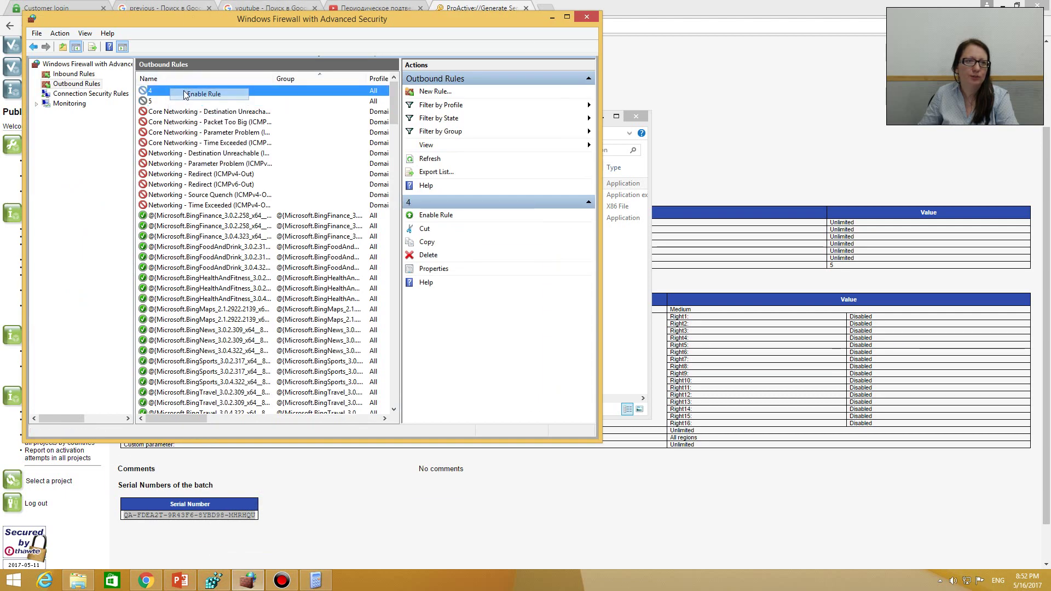
{"action": "right_click", "coordinate": [158, 103]}
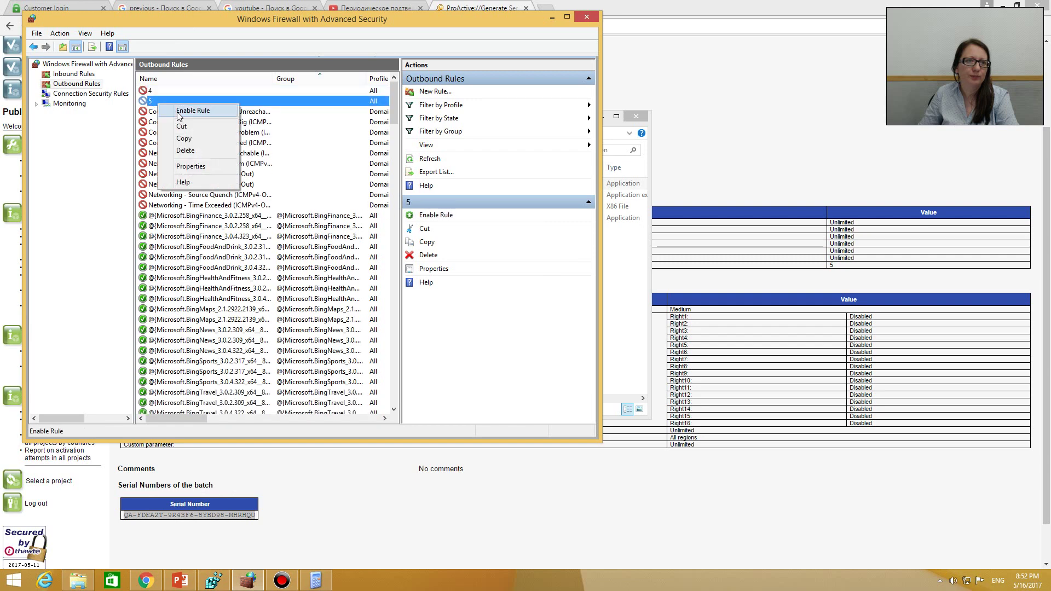
{"action": "left_click", "coordinate": [186, 111]}
{"action": "left_click", "coordinate": [553, 17]}
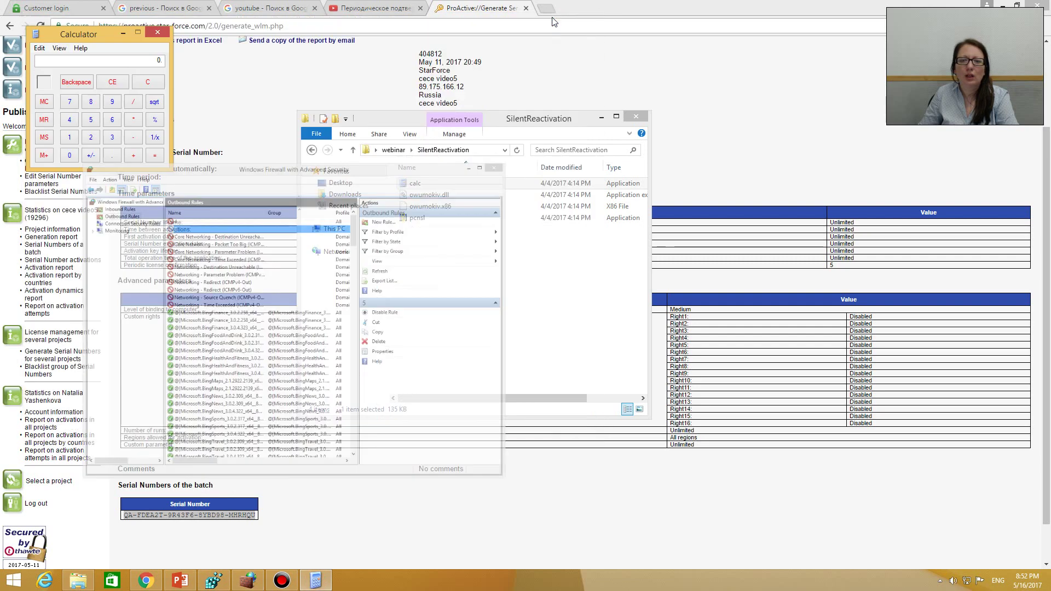
Step: Change the Windows system date to May 21, 2017, and exit the calculator's error window along the way
{"action": "left_click", "coordinate": [1031, 581]}
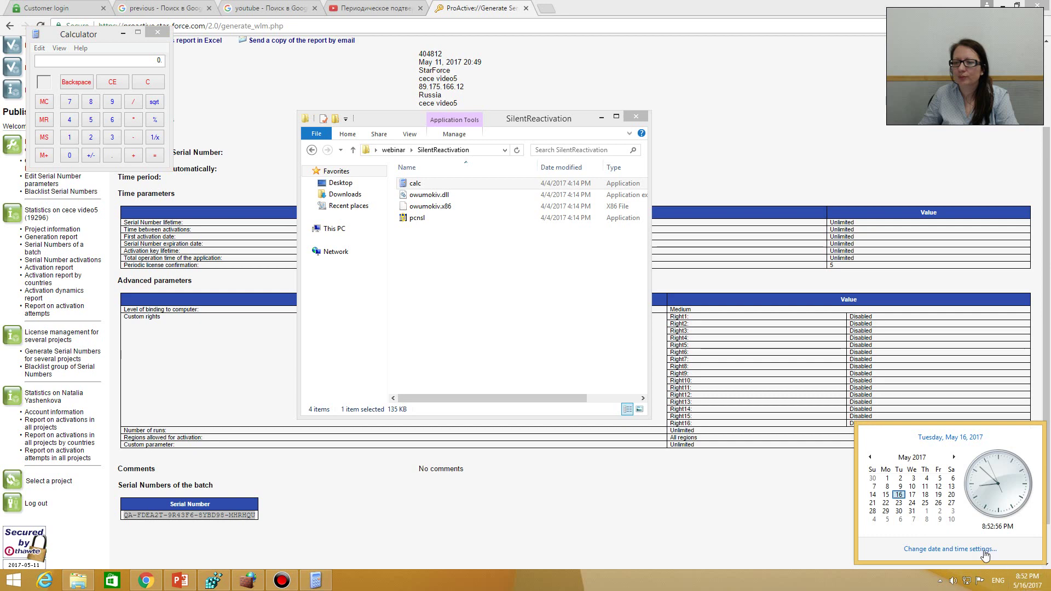
{"action": "left_click", "coordinate": [950, 549]}
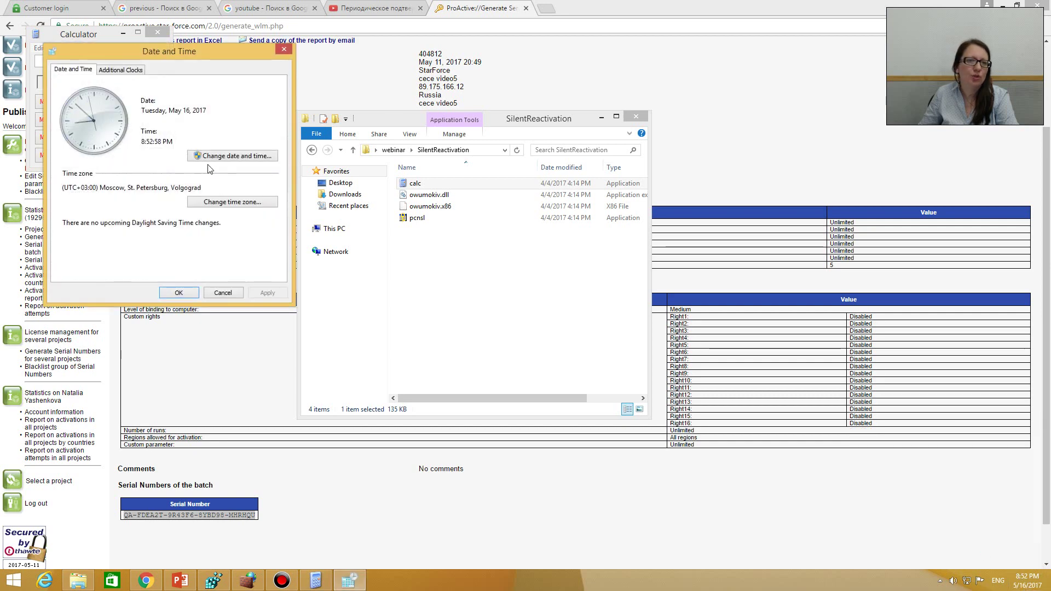
{"action": "left_click", "coordinate": [215, 157]}
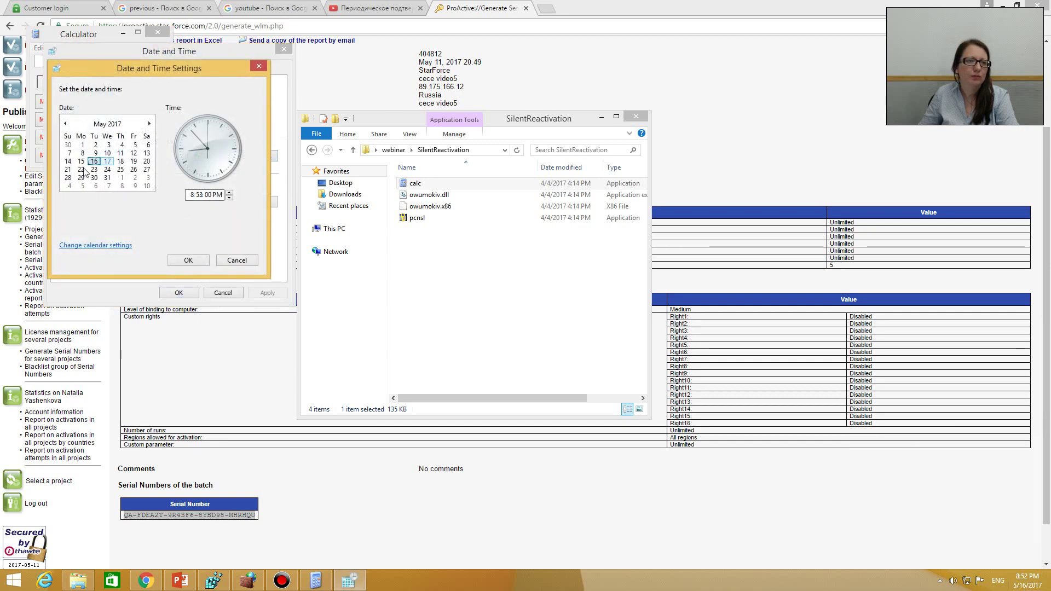
{"action": "left_click", "coordinate": [68, 169]}
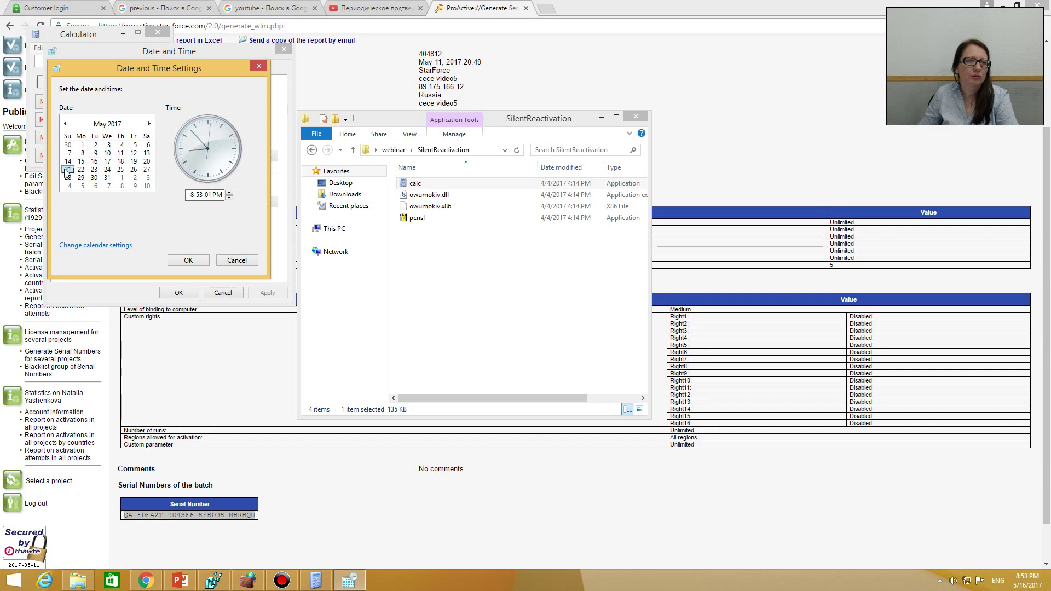
{"action": "left_click", "coordinate": [175, 262]}
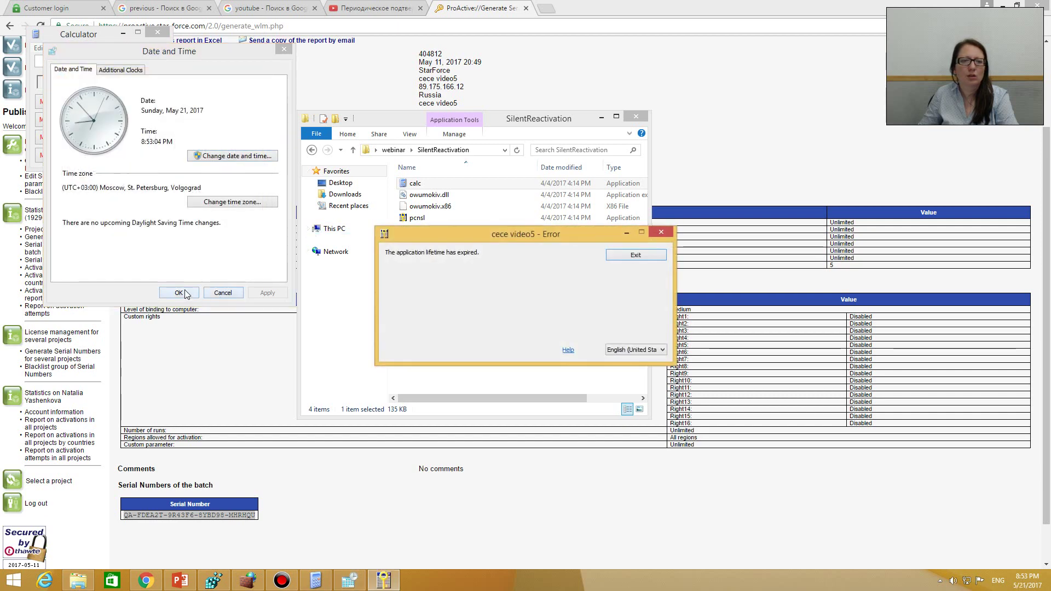
{"action": "left_click", "coordinate": [644, 258]}
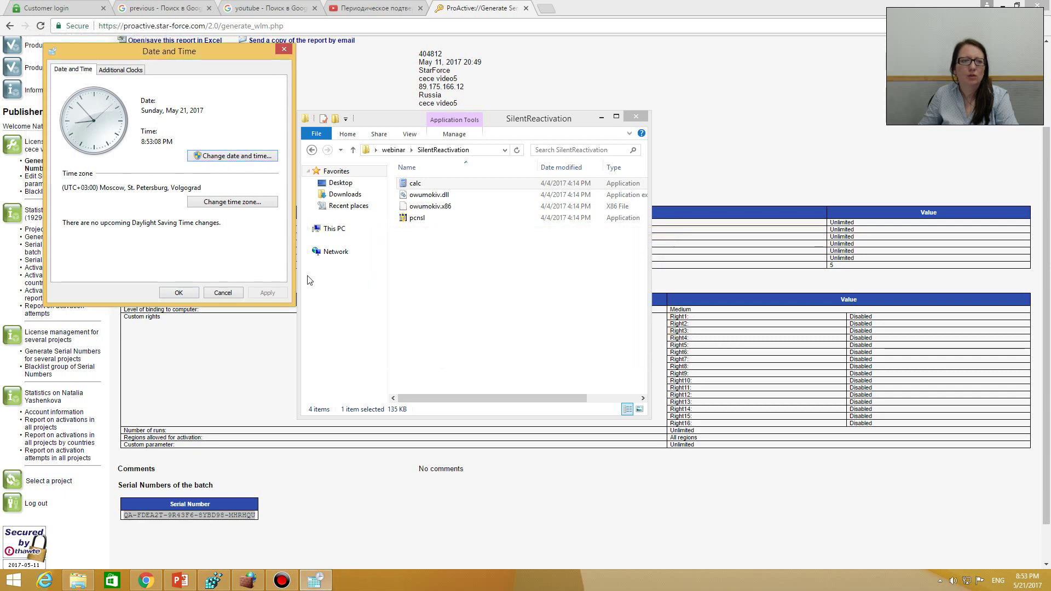
{"action": "left_click", "coordinate": [178, 292]}
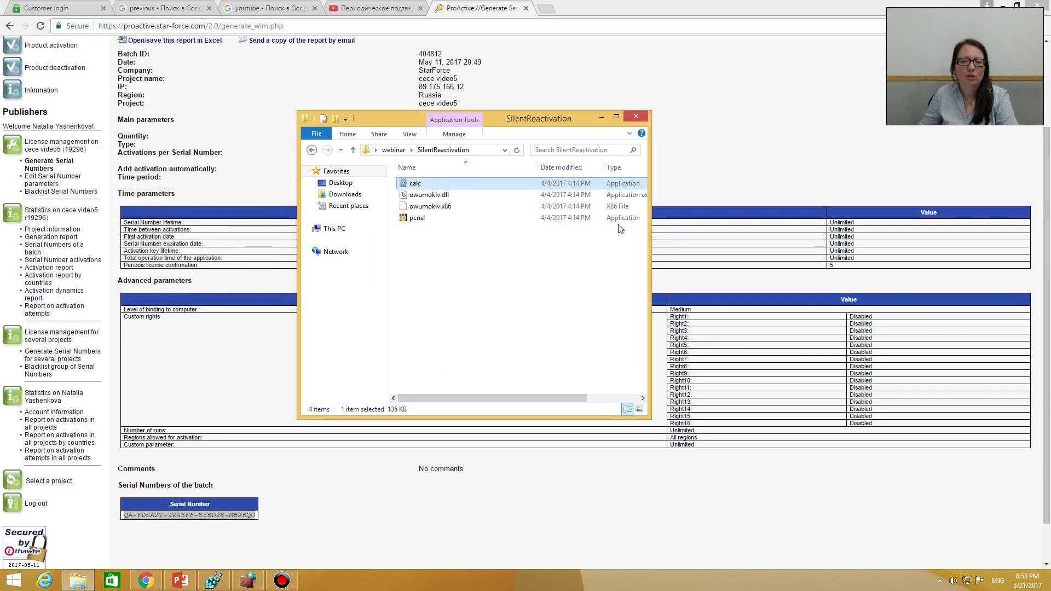
Step: Run calc from the SilentReactivation folder, try to activate it online with the prefilled serial number, and close the activation window
{"action": "double_click", "coordinate": [447, 186]}
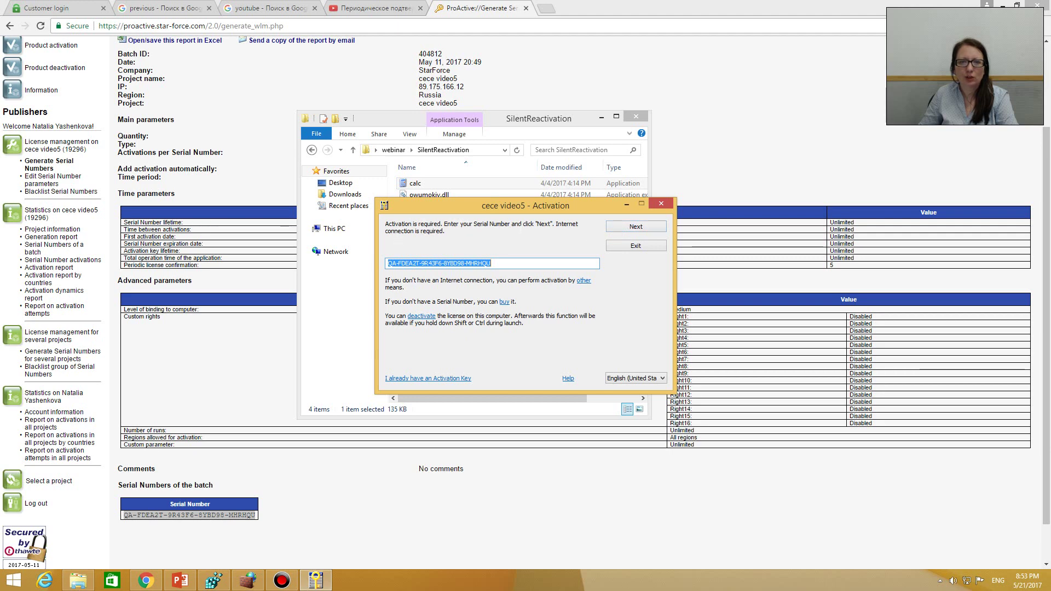
{"action": "left_click", "coordinate": [651, 230]}
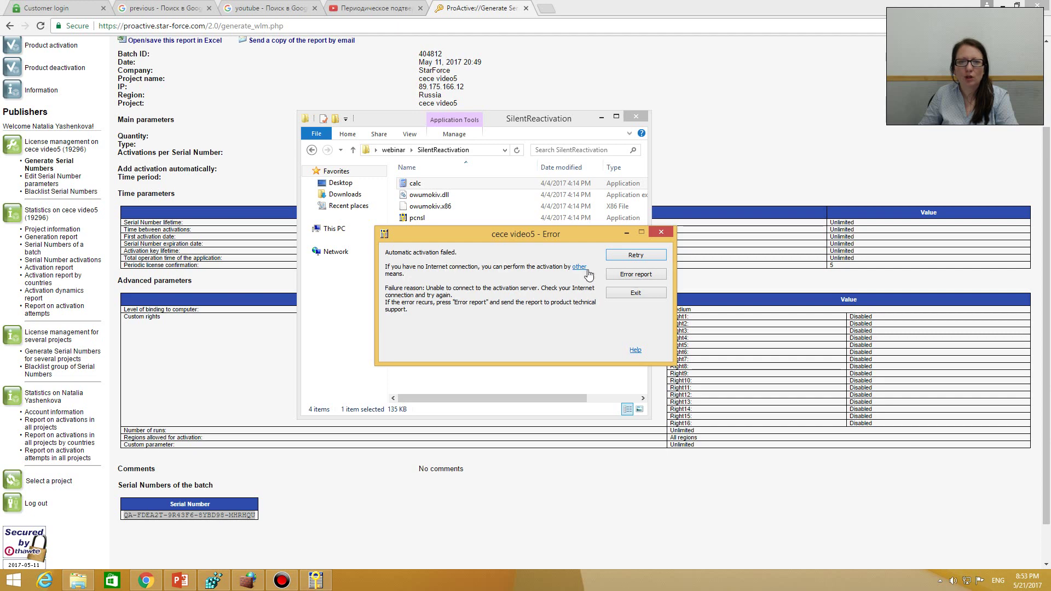
{"action": "left_click", "coordinate": [662, 231]}
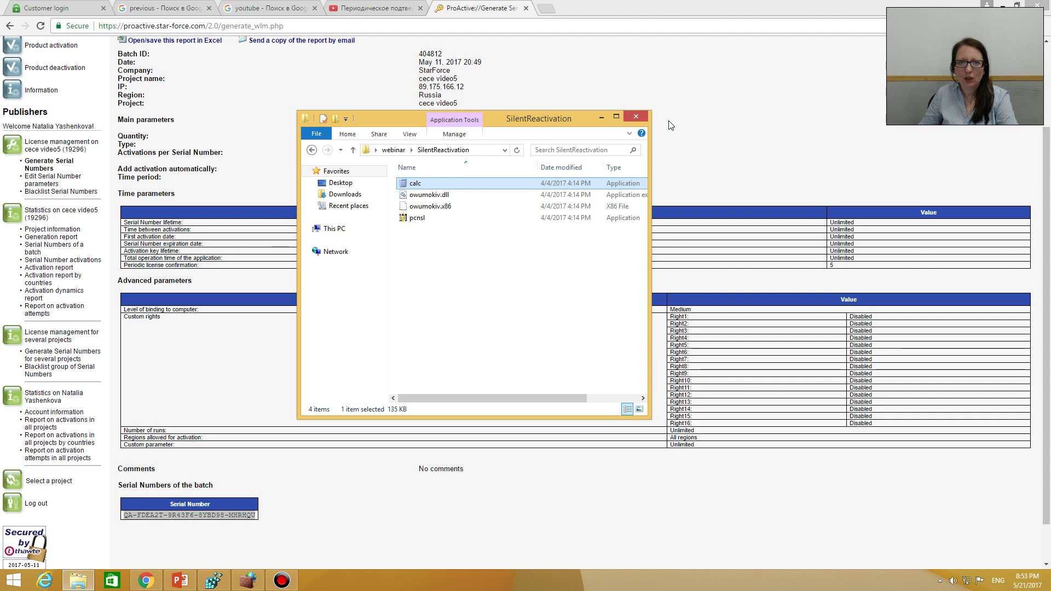
{"action": "left_click", "coordinate": [734, 113]}
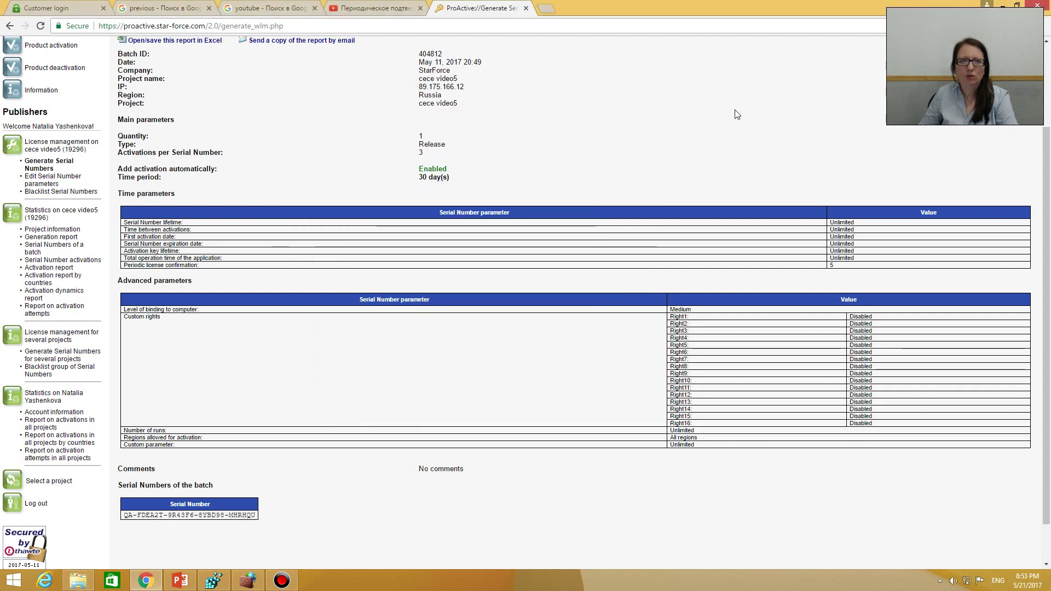
{"action": "scroll", "coordinate": [736, 114], "scroll_direction": "up", "scroll_amount": 1}
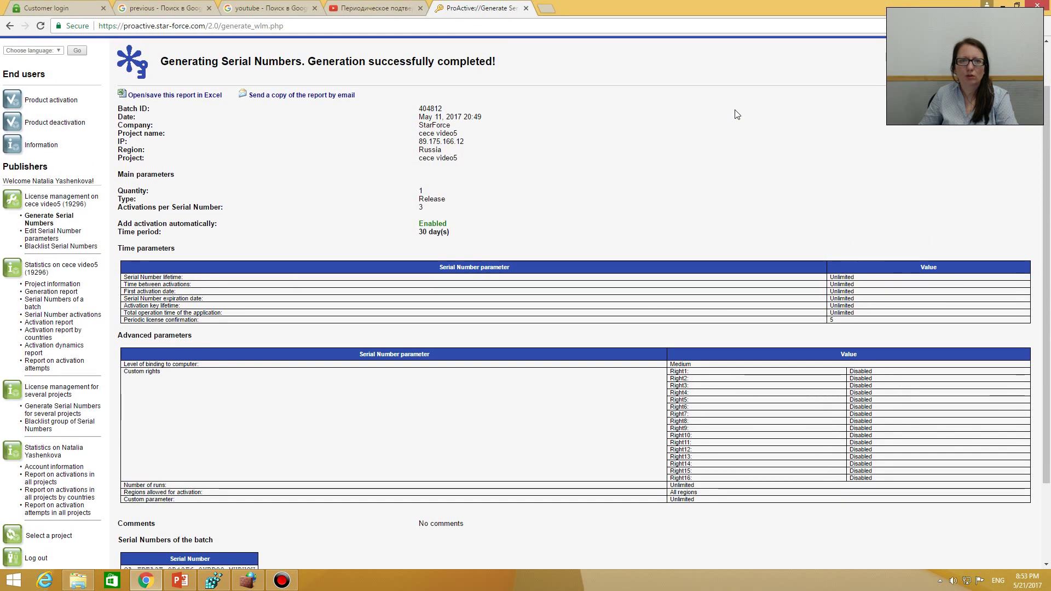
{"action": "scroll", "coordinate": [636, 222], "scroll_direction": "down", "scroll_amount": 3}
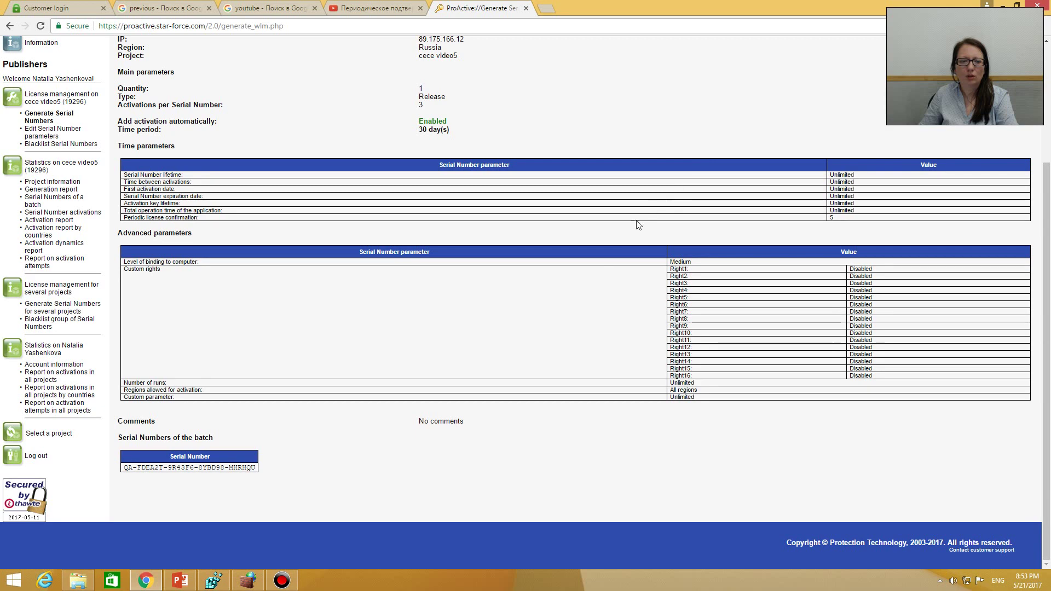
Step: Switch to Windows Firewall with Advanced Security, disable outbound rules 4 and 5, and close the firewall window
{"action": "left_click", "coordinate": [248, 581]}
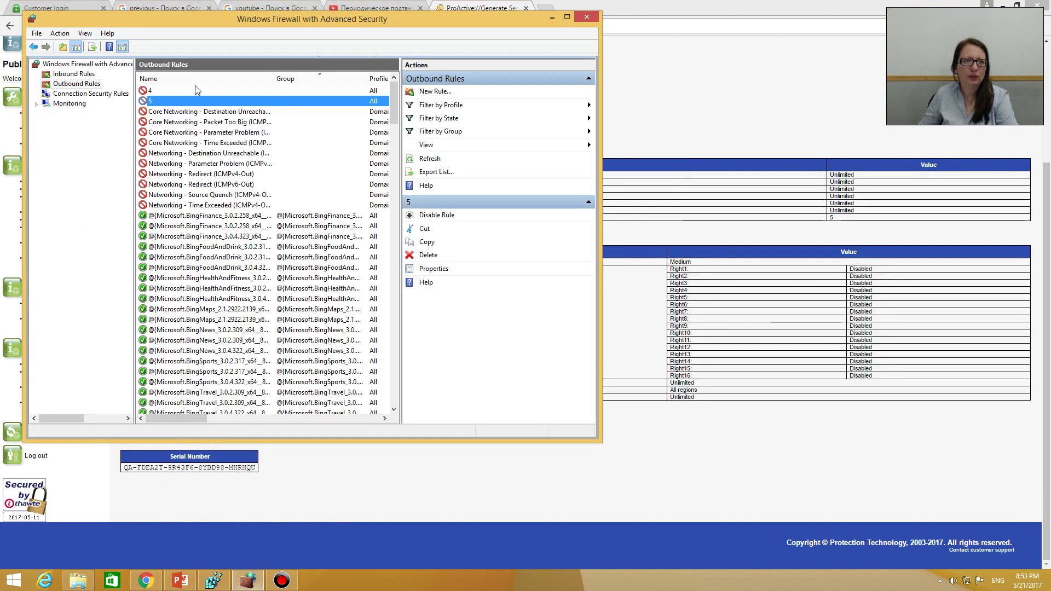
{"action": "left_click", "coordinate": [196, 90]}
{"action": "right_click", "coordinate": [196, 91]}
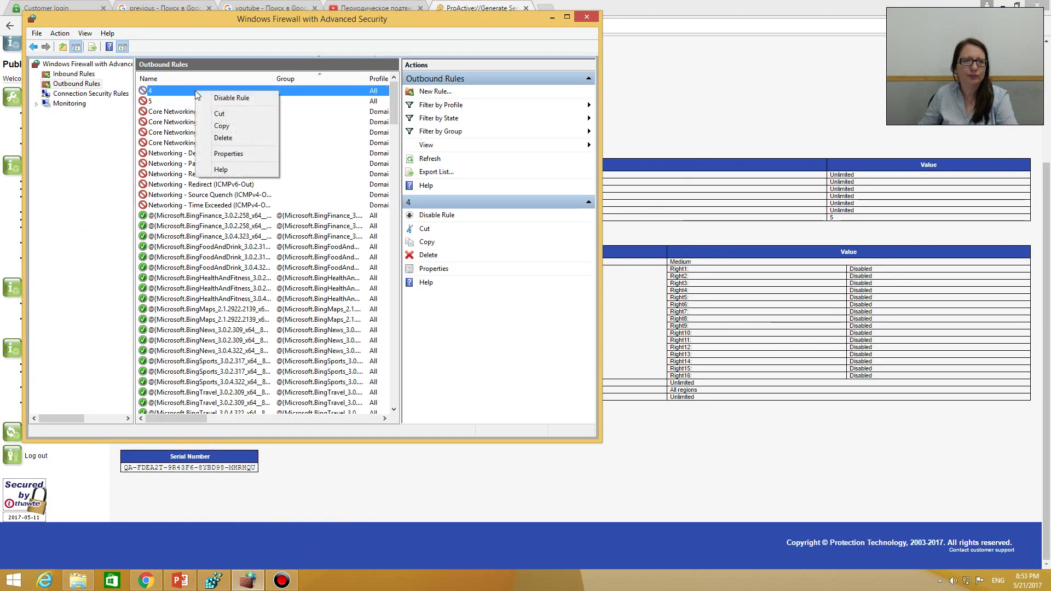
{"action": "left_click", "coordinate": [227, 98]}
{"action": "left_click", "coordinate": [188, 99]}
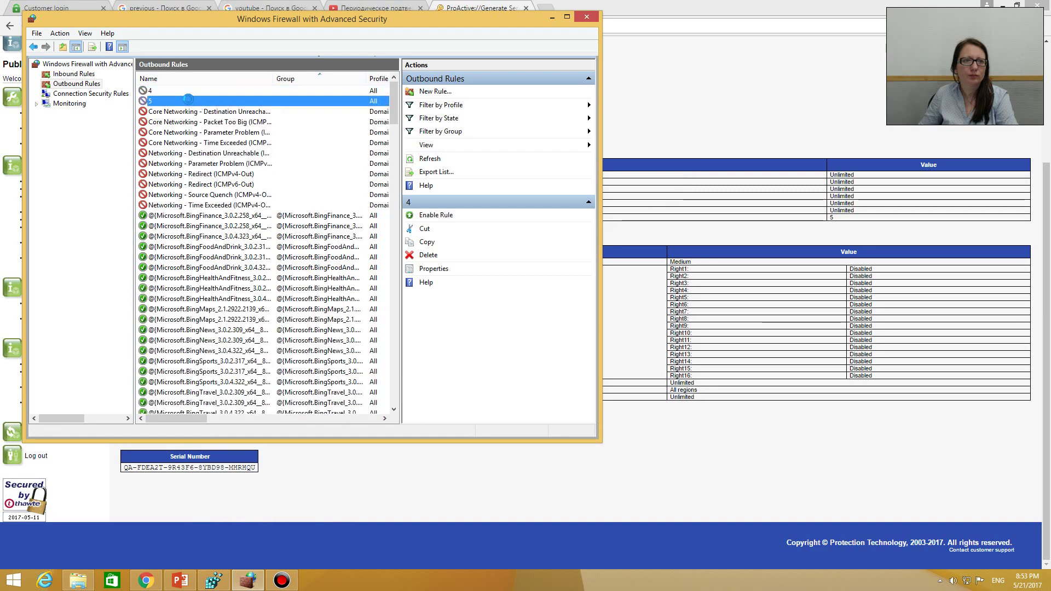
{"action": "right_click", "coordinate": [187, 99]}
{"action": "left_click", "coordinate": [211, 108]}
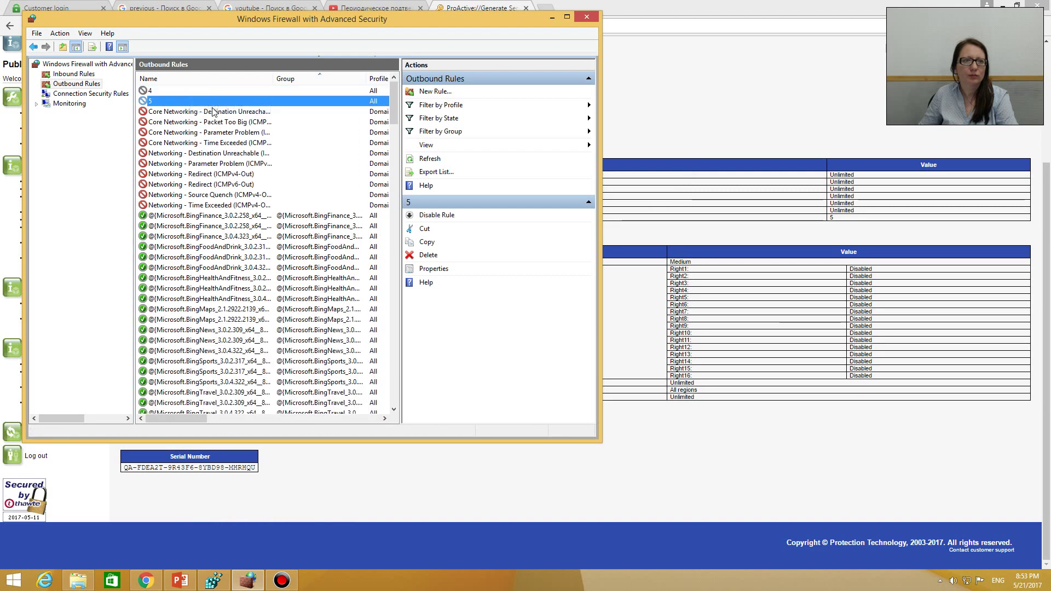
{"action": "left_click", "coordinate": [586, 18]}
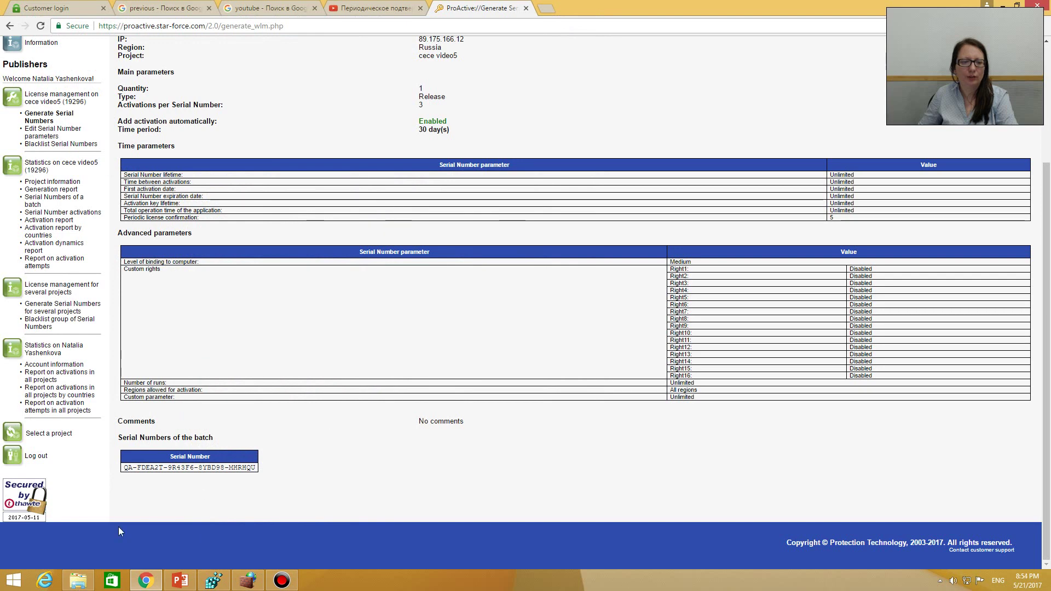
Step: Switch to File Explorer and run calc from the SilentReactivation folder, then close the calculator and minimize the folder window
{"action": "left_click", "coordinate": [80, 578]}
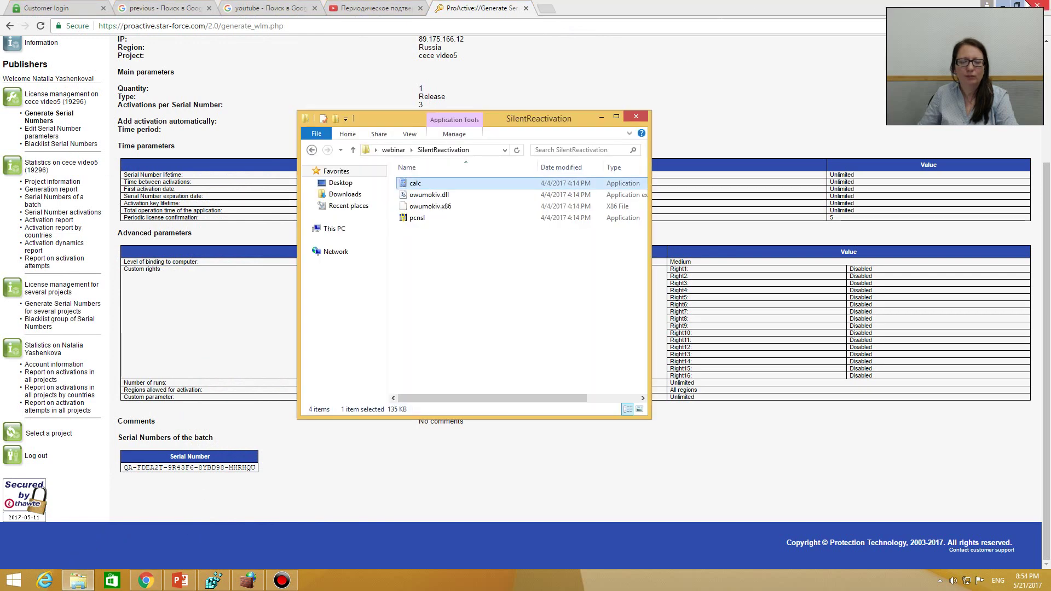
{"action": "double_click", "coordinate": [510, 184]}
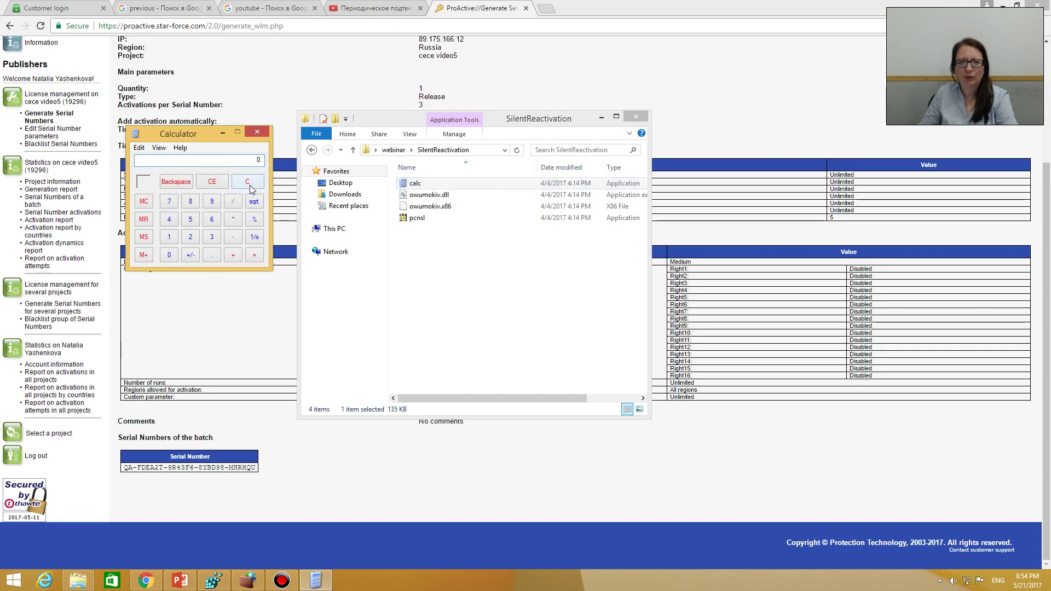
{"action": "left_click", "coordinate": [258, 132]}
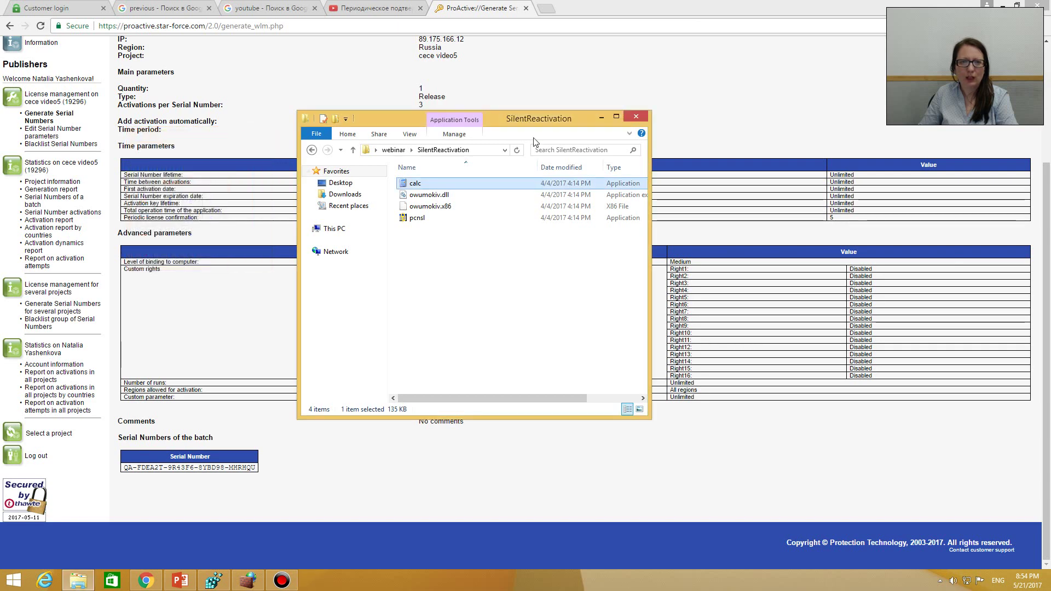
{"action": "left_click", "coordinate": [601, 116]}
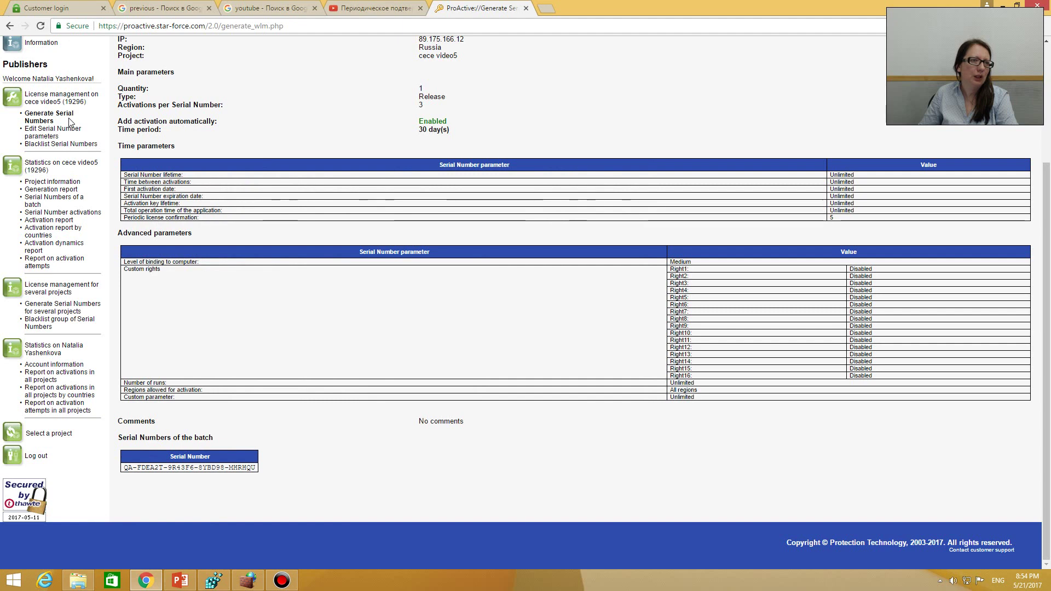
Step: Request the Serial Number activations report in ProActive for the copied serial number
{"action": "left_click", "coordinate": [56, 213]}
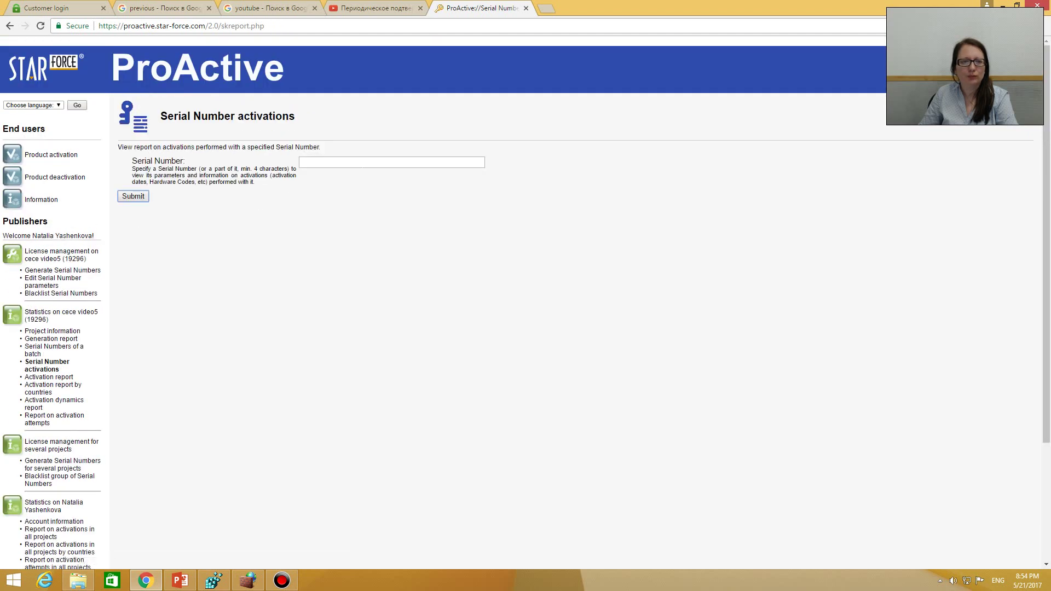
{"action": "left_click", "coordinate": [328, 162]}
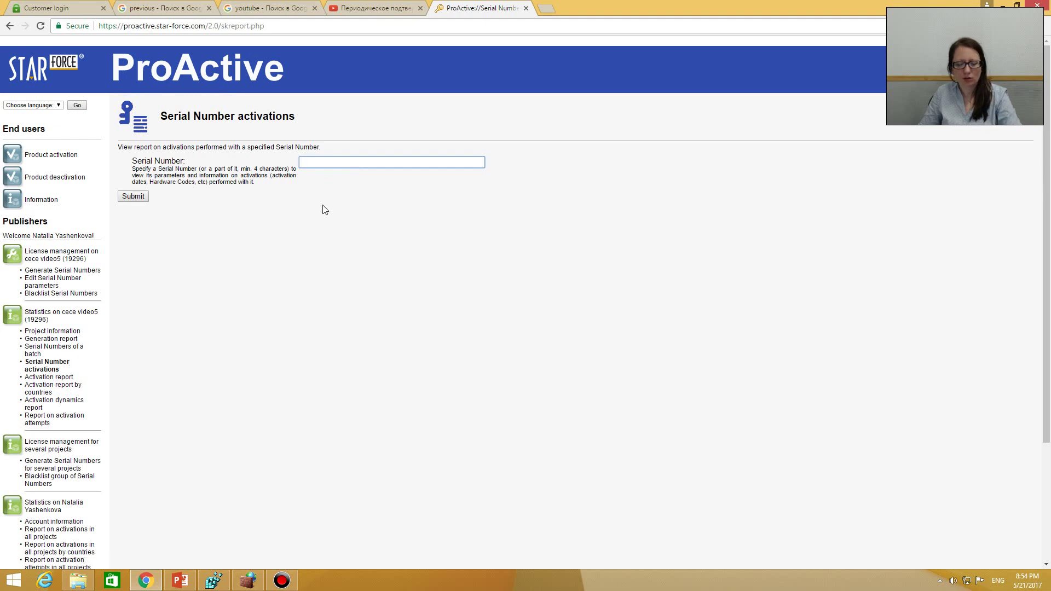
{"action": "key", "text": "ctrl+v"}
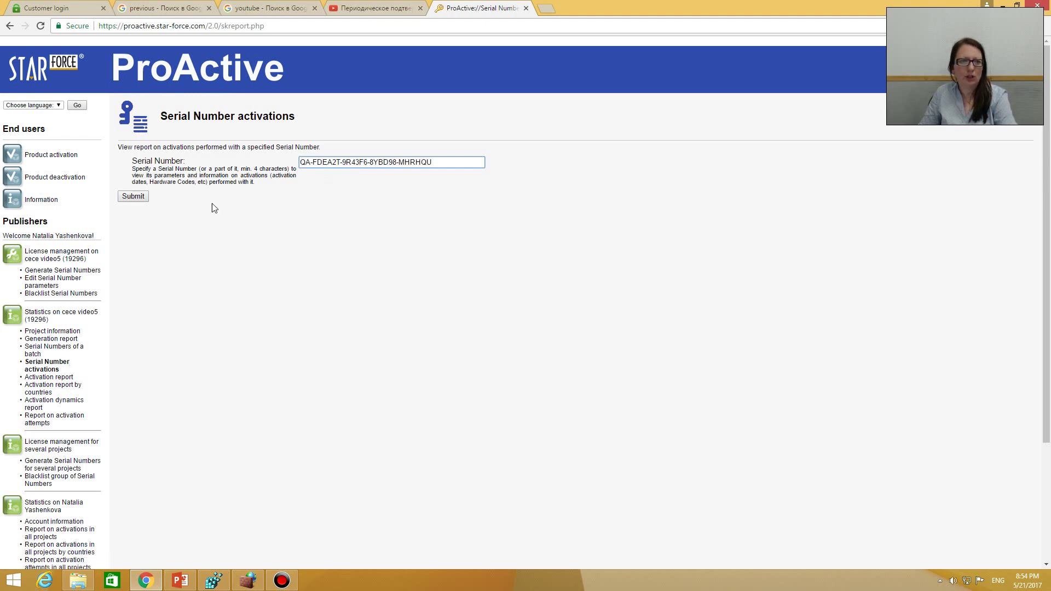
{"action": "left_click", "coordinate": [142, 201]}
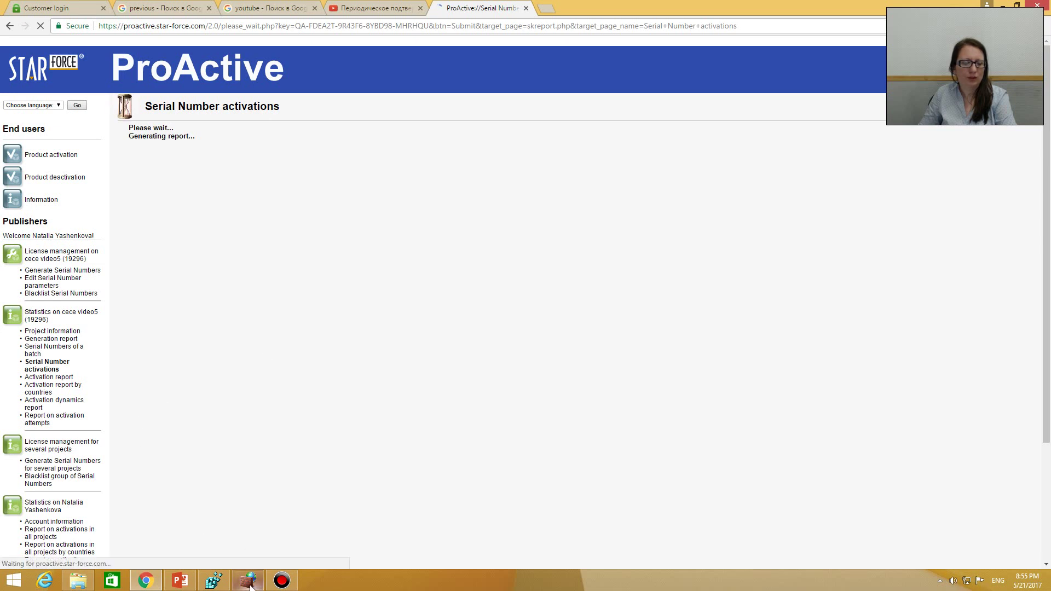
Step: Set the Windows system date back to May 11, 2017
{"action": "left_click", "coordinate": [1027, 581]}
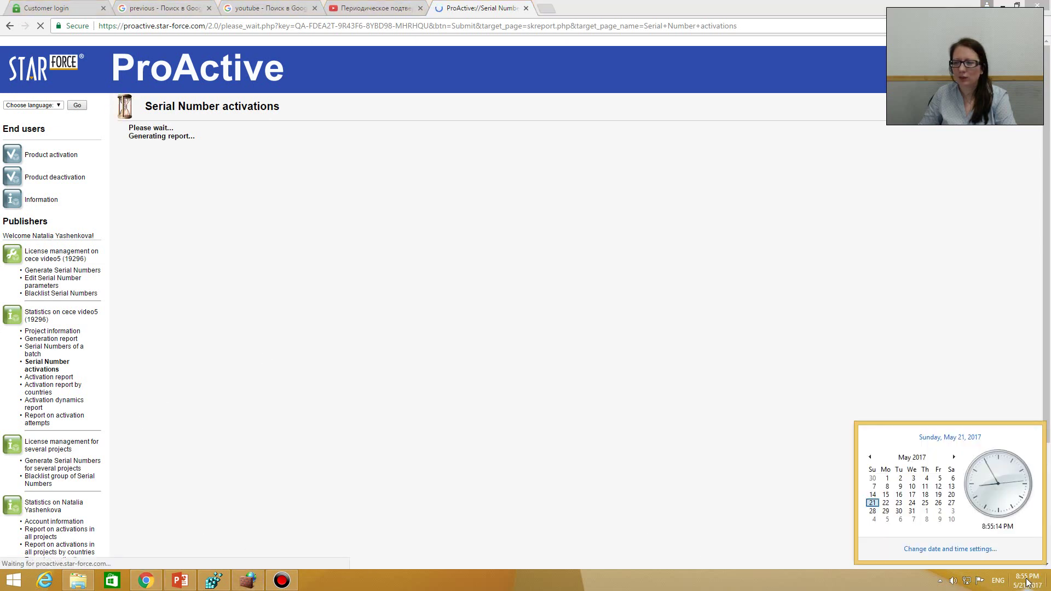
{"action": "left_click", "coordinate": [950, 548]}
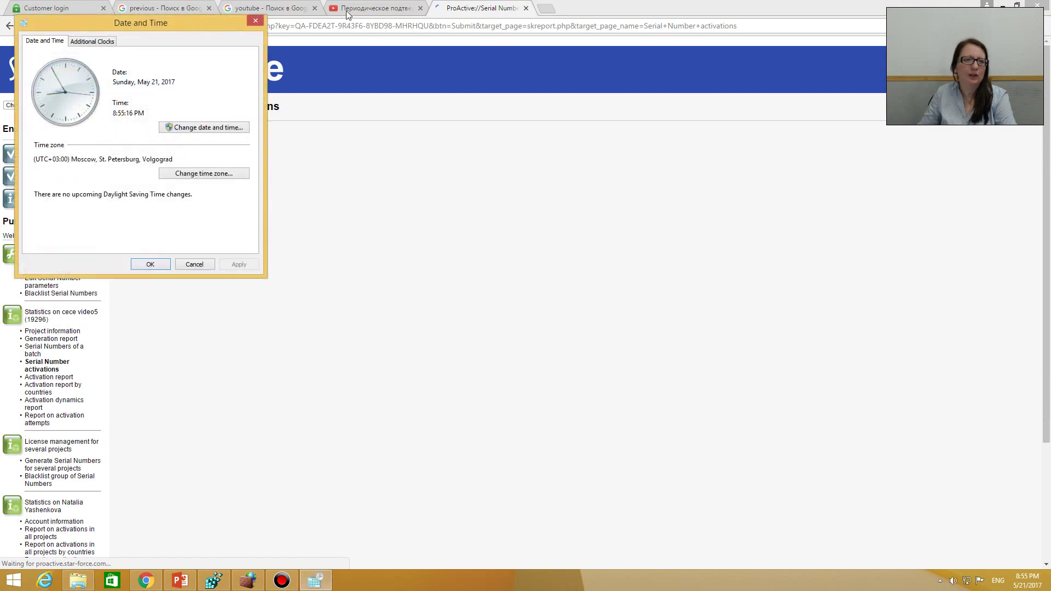
{"action": "left_click_drag", "start_coordinate": [162, 25], "coordinate": [725, 199]}
{"action": "left_click", "coordinate": [742, 310]}
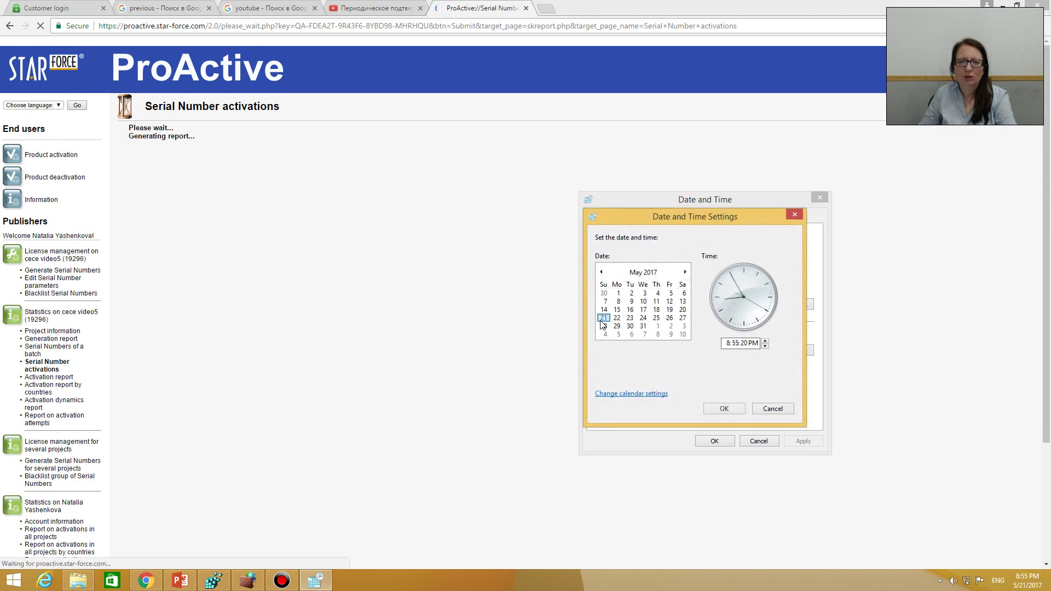
{"action": "left_click", "coordinate": [656, 301]}
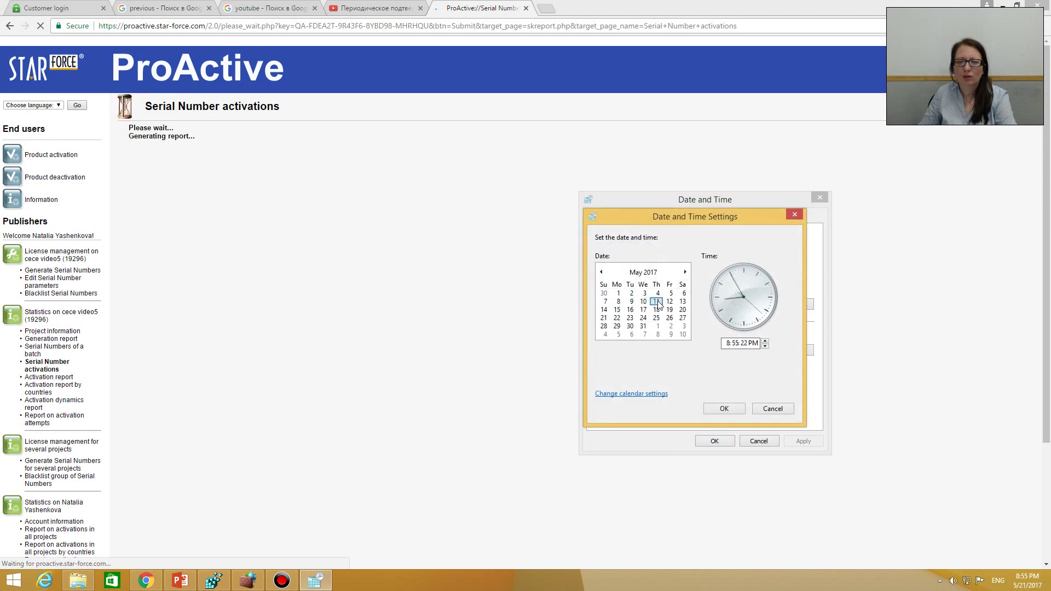
{"action": "left_click", "coordinate": [721, 409]}
{"action": "left_click", "coordinate": [712, 440]}
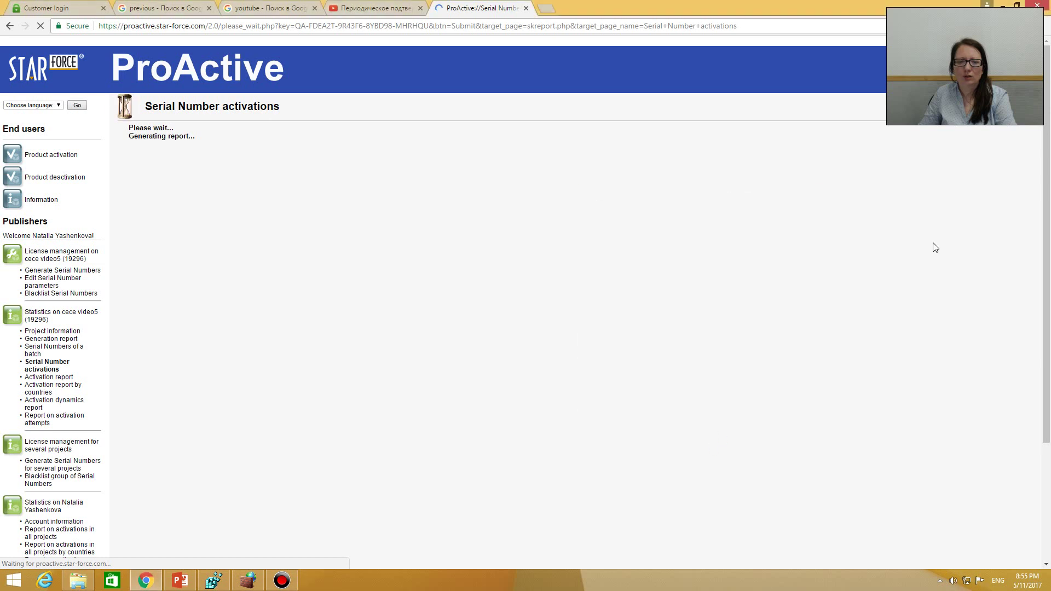
Step: Switch to Registry Editor, delete the cece video5 key under HKEY_CURRENT_USER\Software\StarForce, and minimize the window
{"action": "left_click", "coordinate": [213, 580]}
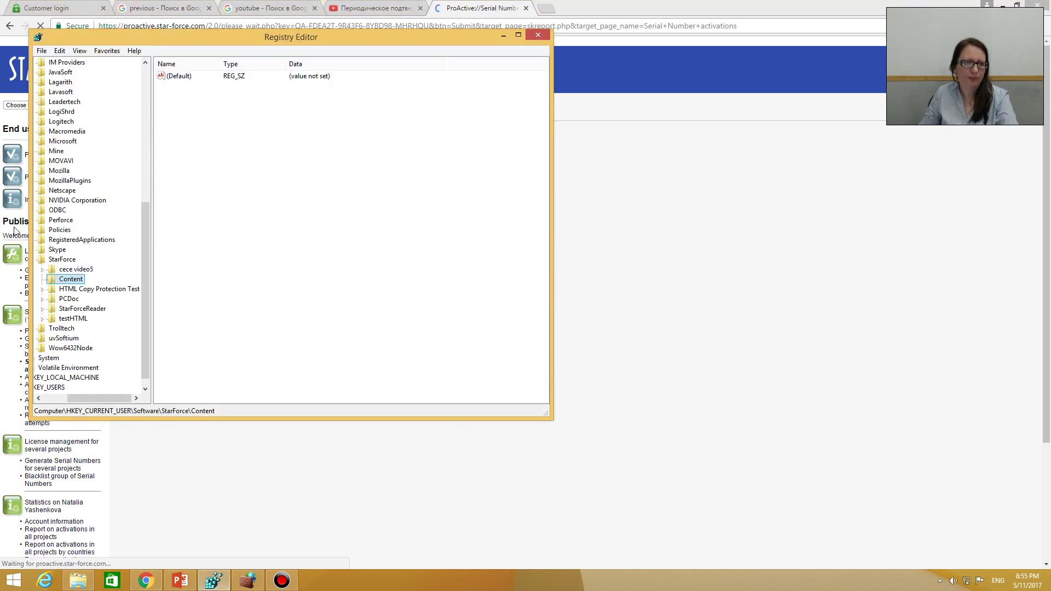
{"action": "left_click", "coordinate": [78, 273]}
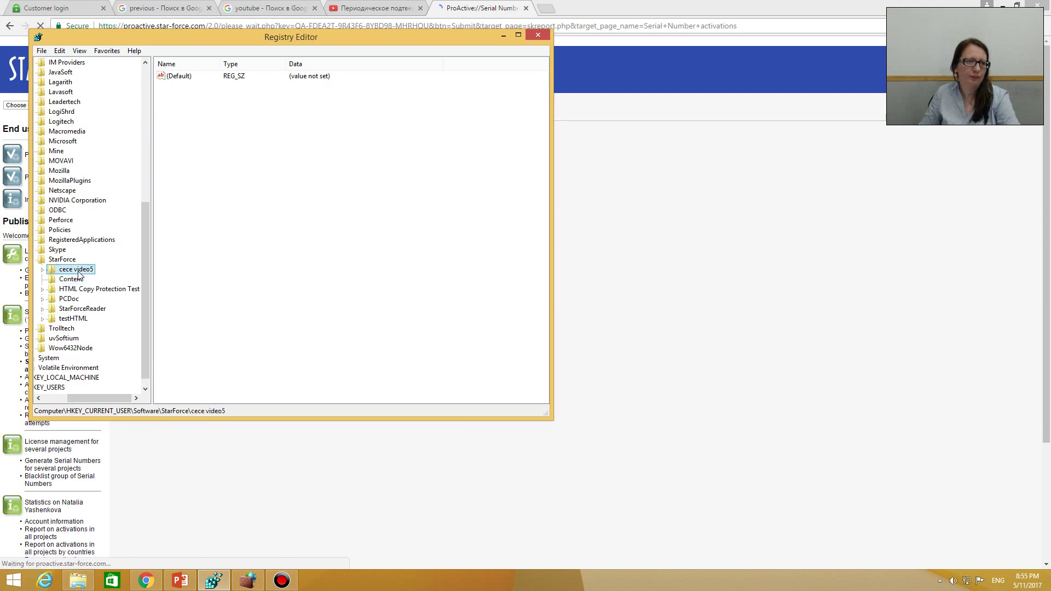
{"action": "right_click", "coordinate": [79, 274]}
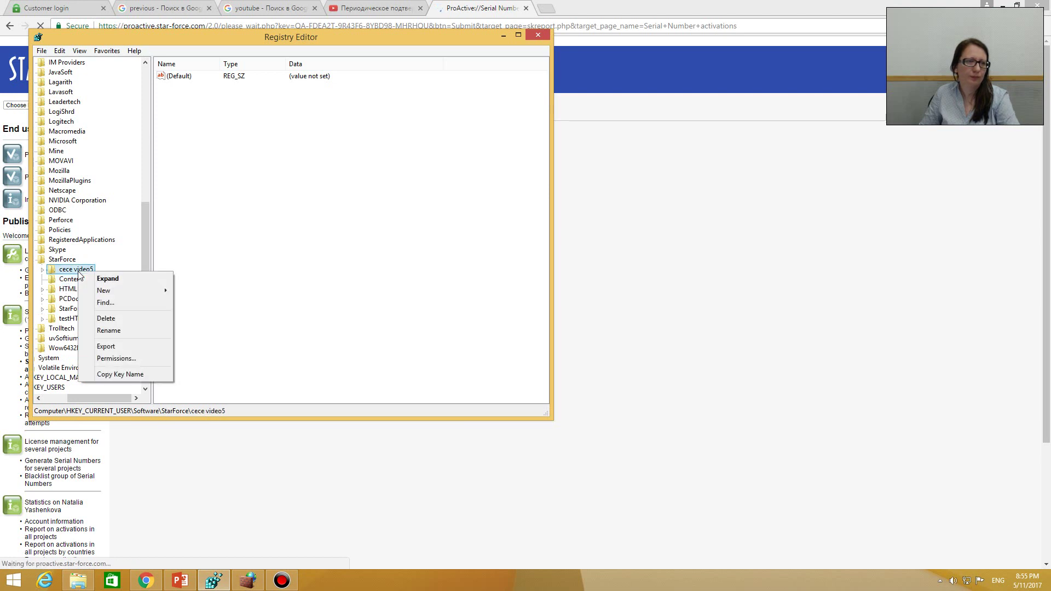
{"action": "left_click", "coordinate": [103, 319]}
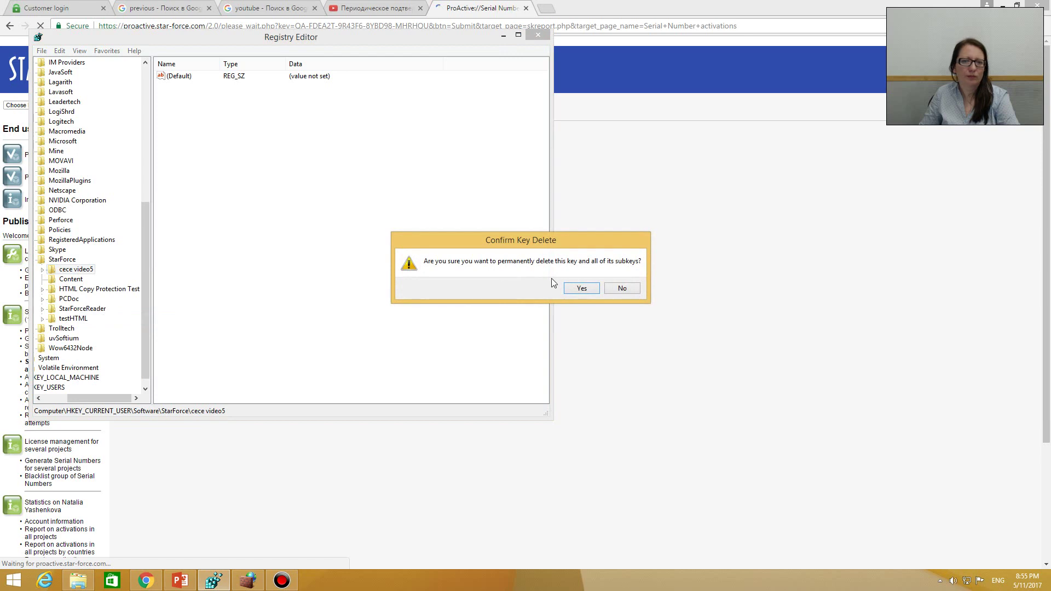
{"action": "left_click", "coordinate": [580, 288]}
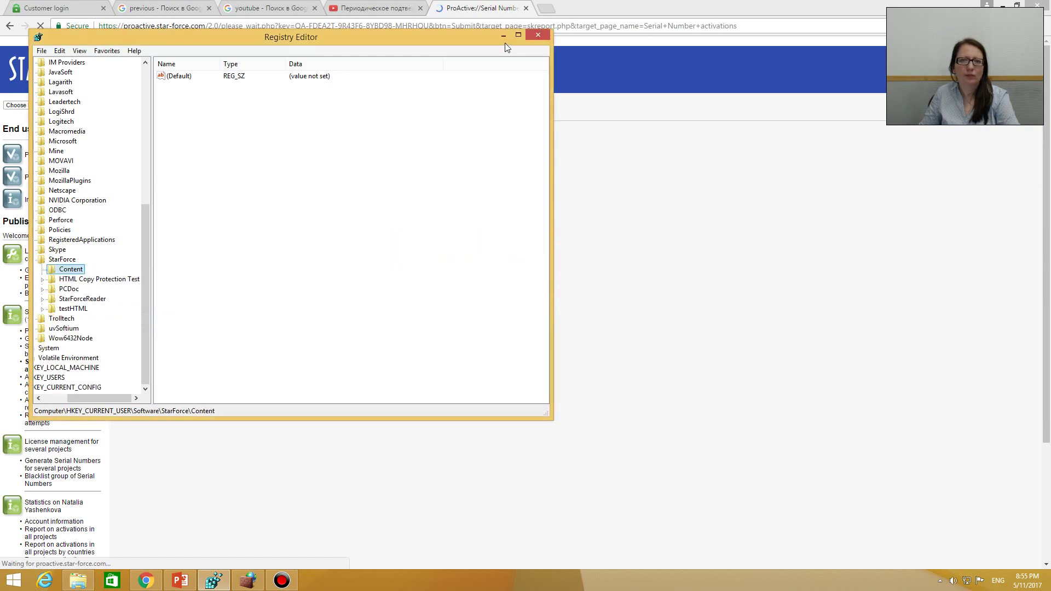
{"action": "left_click", "coordinate": [503, 36]}
Step: Reload the Serial Number activations report and review its parameters and list of activations
{"action": "left_click", "coordinate": [411, 26]}
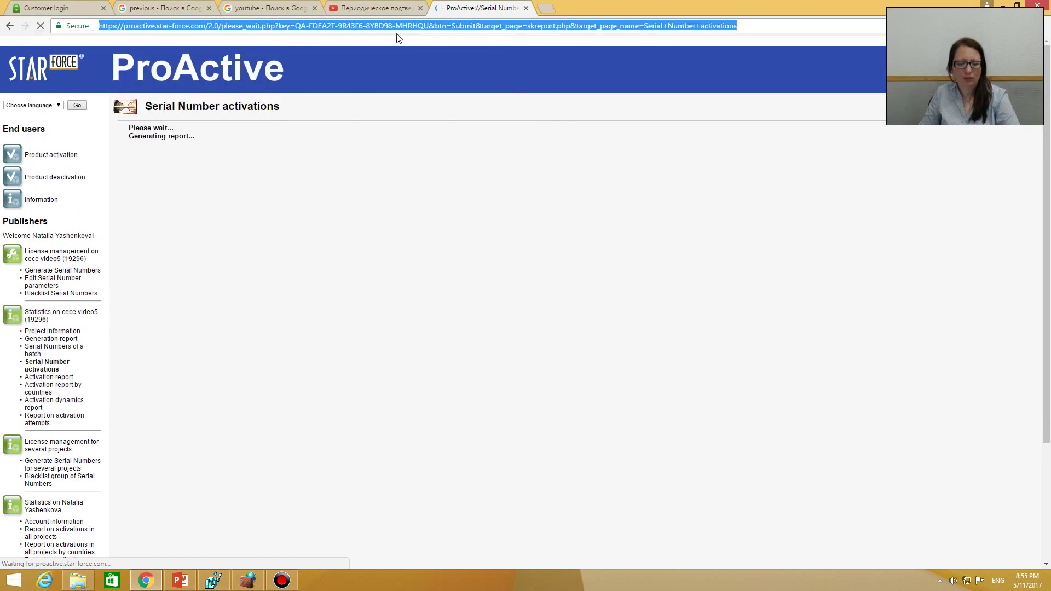
{"action": "key", "text": "Return"}
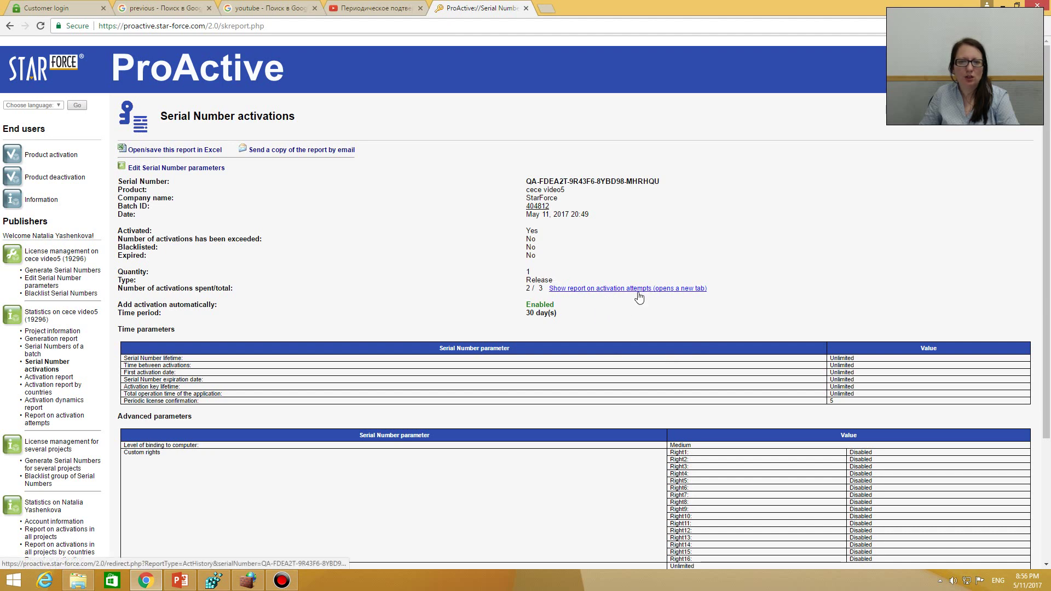
{"action": "scroll", "coordinate": [654, 295], "scroll_direction": "down", "scroll_amount": 2}
{"action": "scroll", "coordinate": [659, 266], "scroll_direction": "down", "scroll_amount": 1}
{"action": "scroll", "coordinate": [658, 266], "scroll_direction": "up", "scroll_amount": 1}
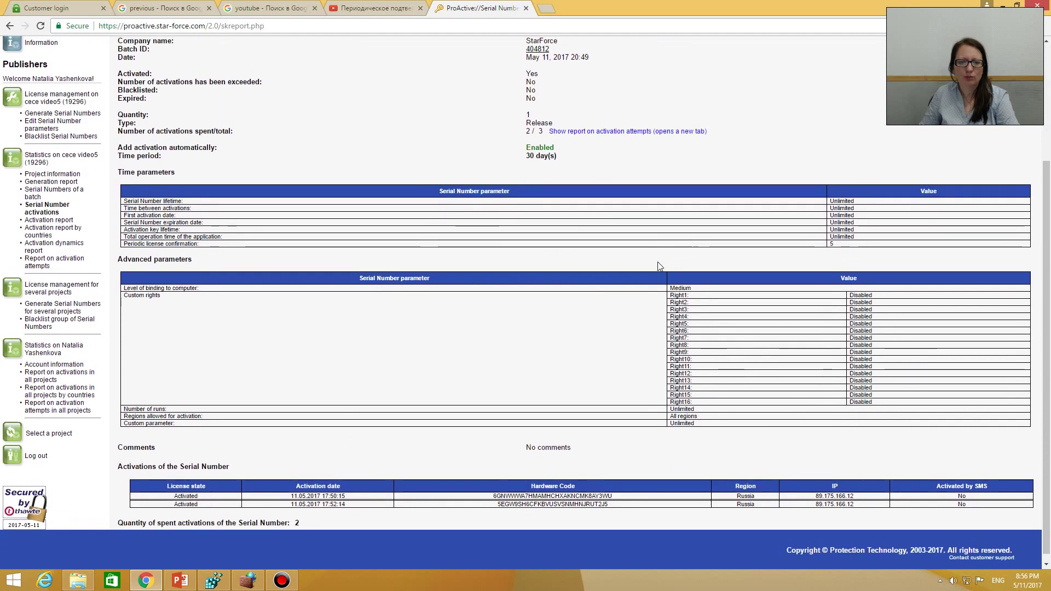
{"action": "scroll", "coordinate": [659, 266], "scroll_direction": "up", "scroll_amount": 1}
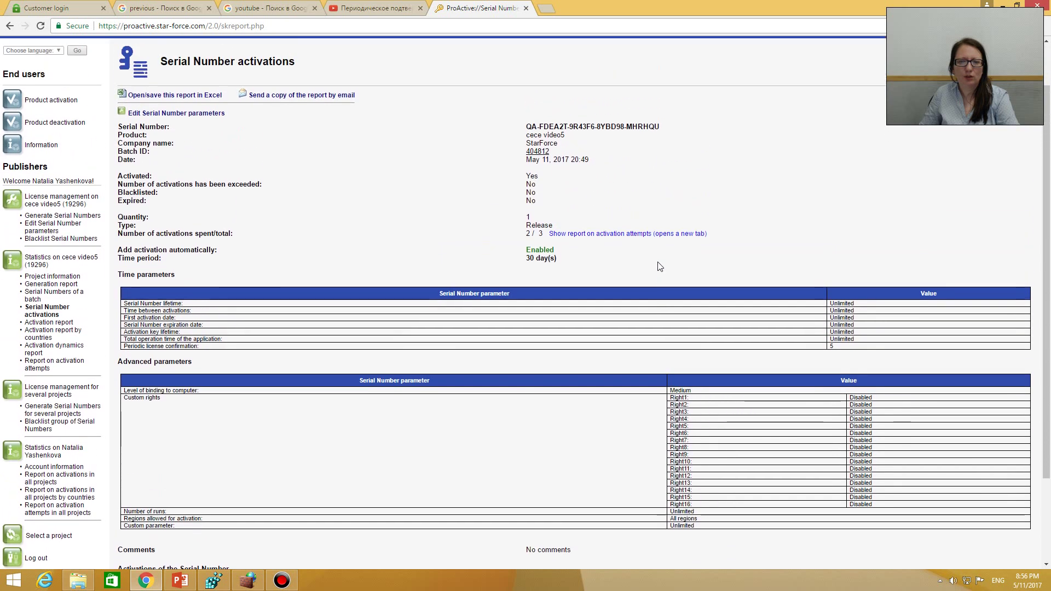
Step: Show the report on activation attempts for this serial number with all activation results, and close it
{"action": "left_click", "coordinate": [643, 235]}
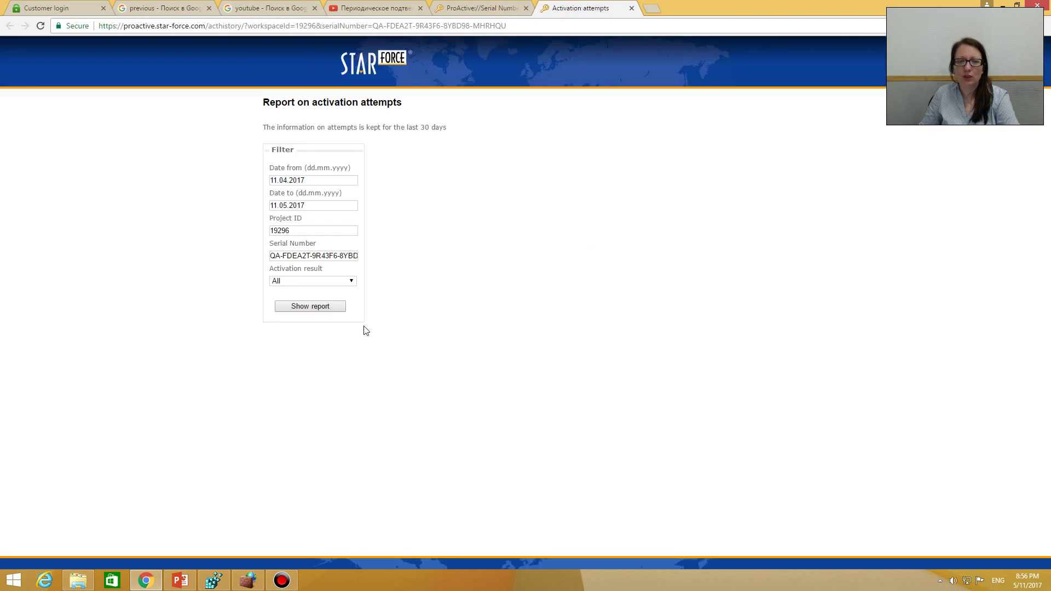
{"action": "left_click", "coordinate": [320, 309]}
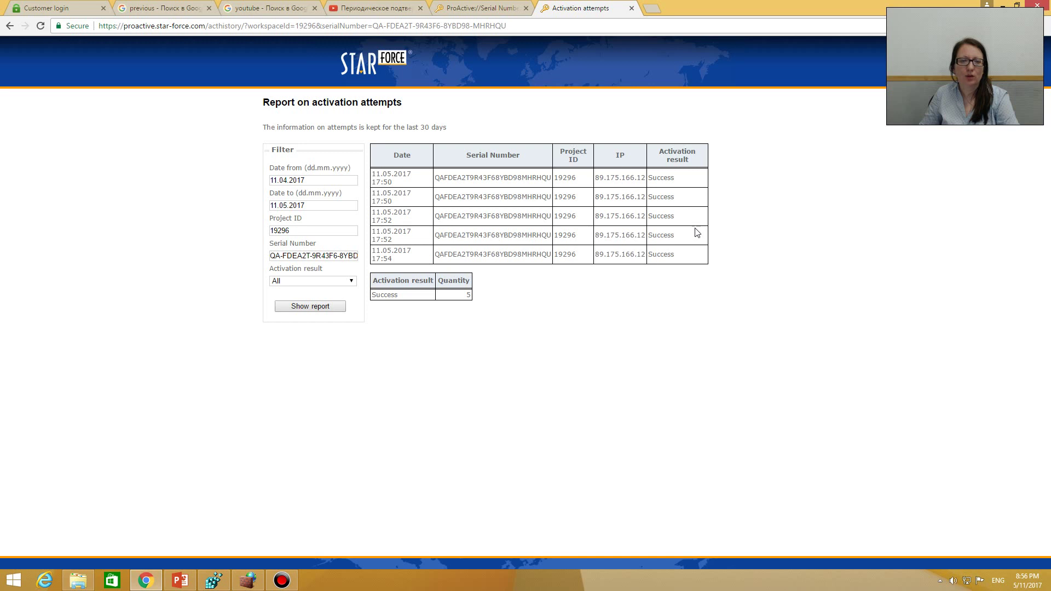
{"action": "left_click", "coordinate": [631, 9]}
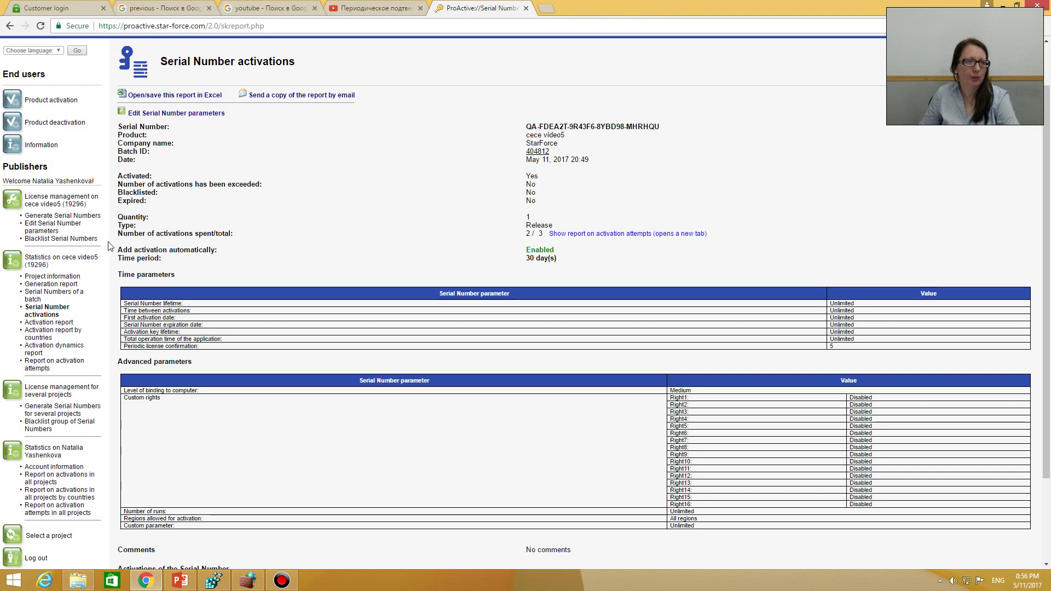
Step: Open the copied serial number for parameter editing and set its activations per Serial Number to 4
{"action": "left_click", "coordinate": [79, 224]}
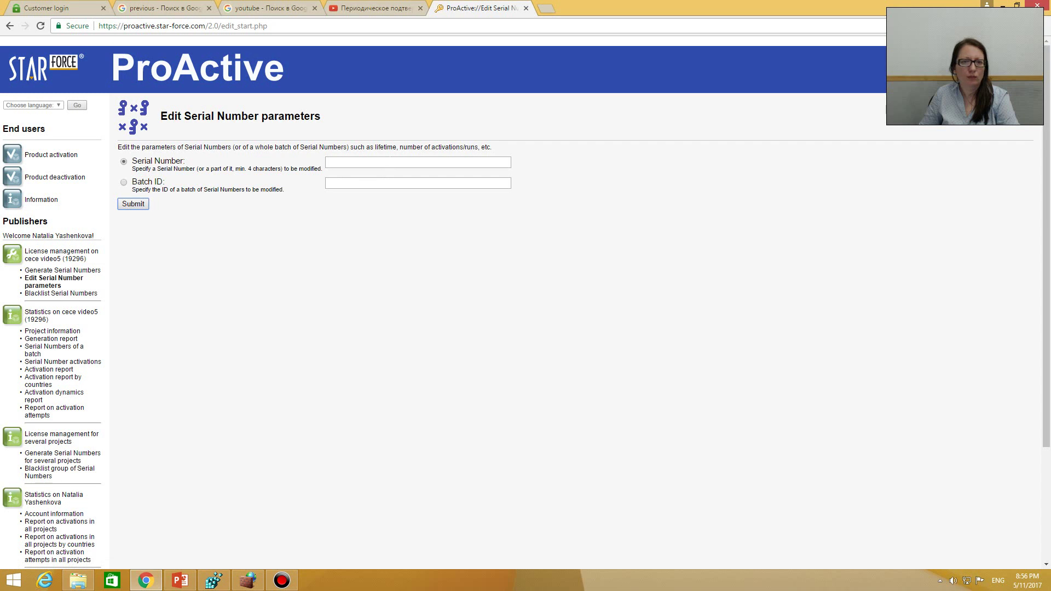
{"action": "left_click", "coordinate": [418, 162]}
{"action": "key", "text": "ctrl+v"}
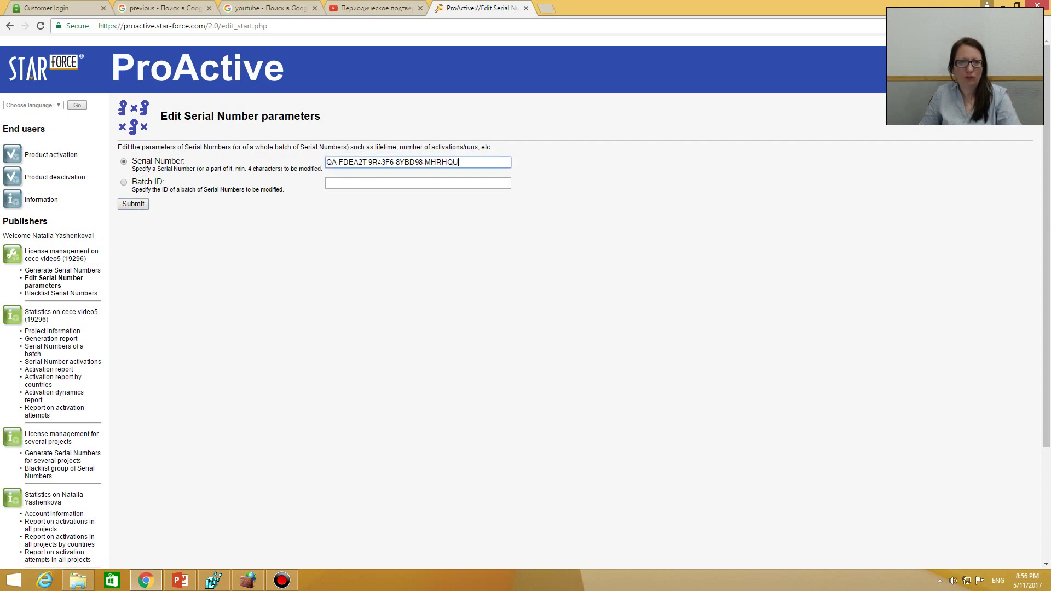
{"action": "left_click", "coordinate": [136, 205]}
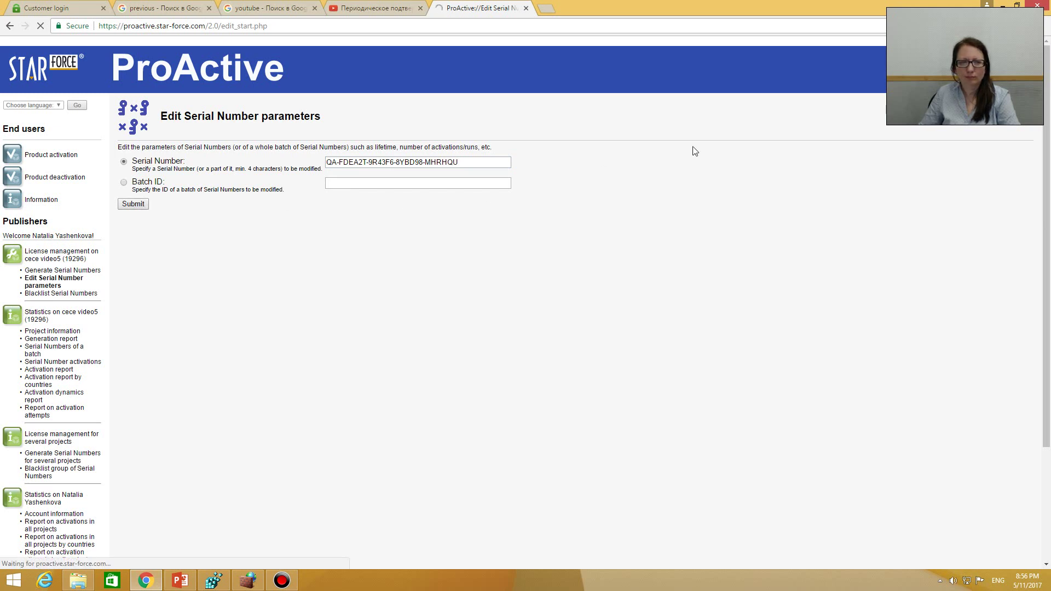
{"action": "scroll", "coordinate": [693, 148], "scroll_direction": "down", "scroll_amount": 2}
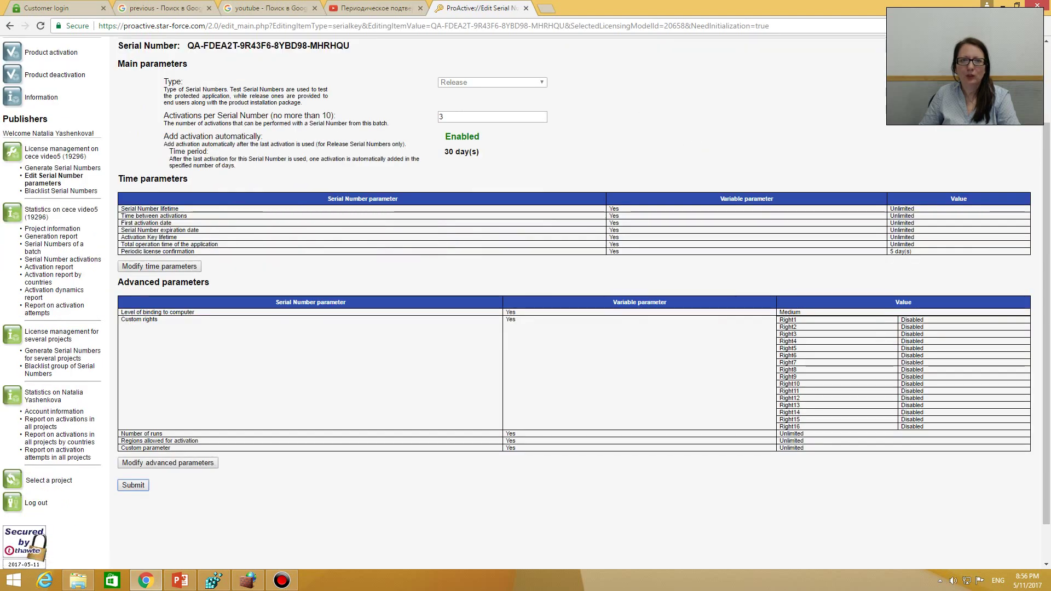
{"action": "double_click", "coordinate": [437, 117]}
{"action": "type", "text": "4"}
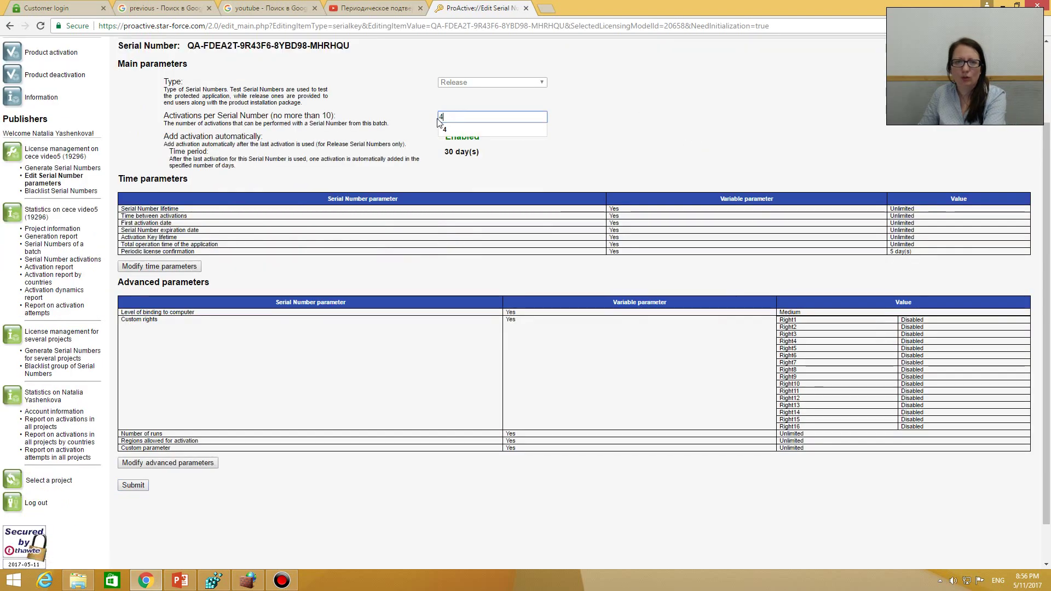
{"action": "left_click", "coordinate": [445, 130]}
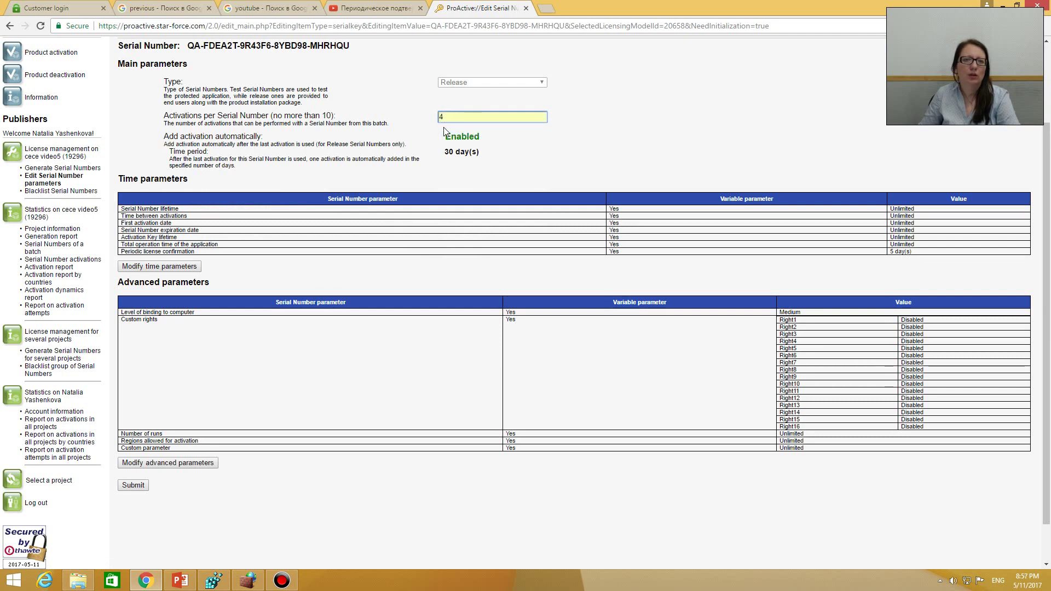
Step: Enable the Serial Number lifetime parameter with a value of 40 days and submit the changed parameters
{"action": "left_click", "coordinate": [157, 267]}
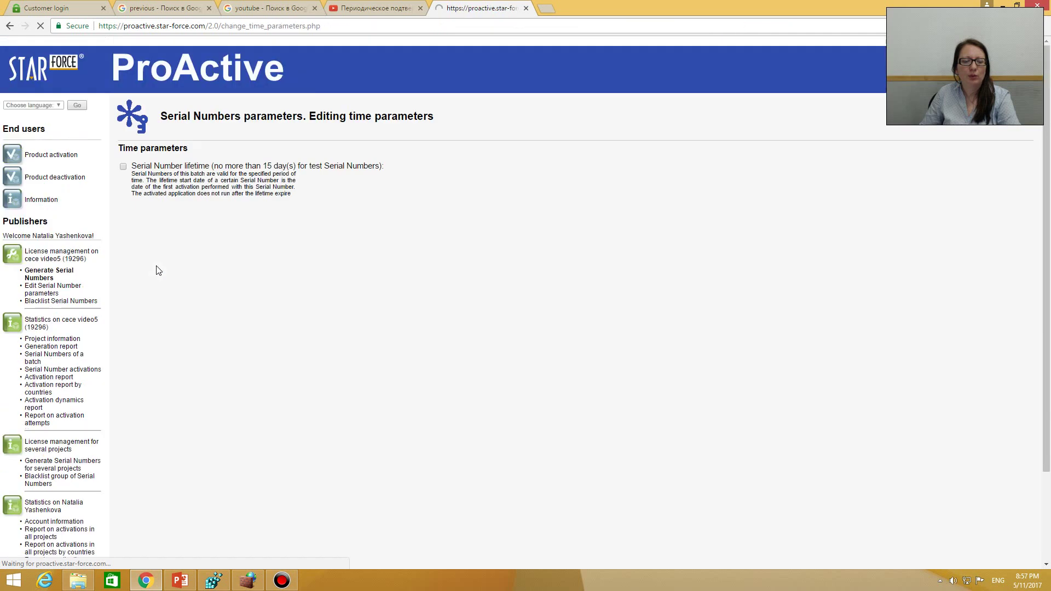
{"action": "left_click", "coordinate": [124, 167]}
{"action": "left_click", "coordinate": [312, 167]}
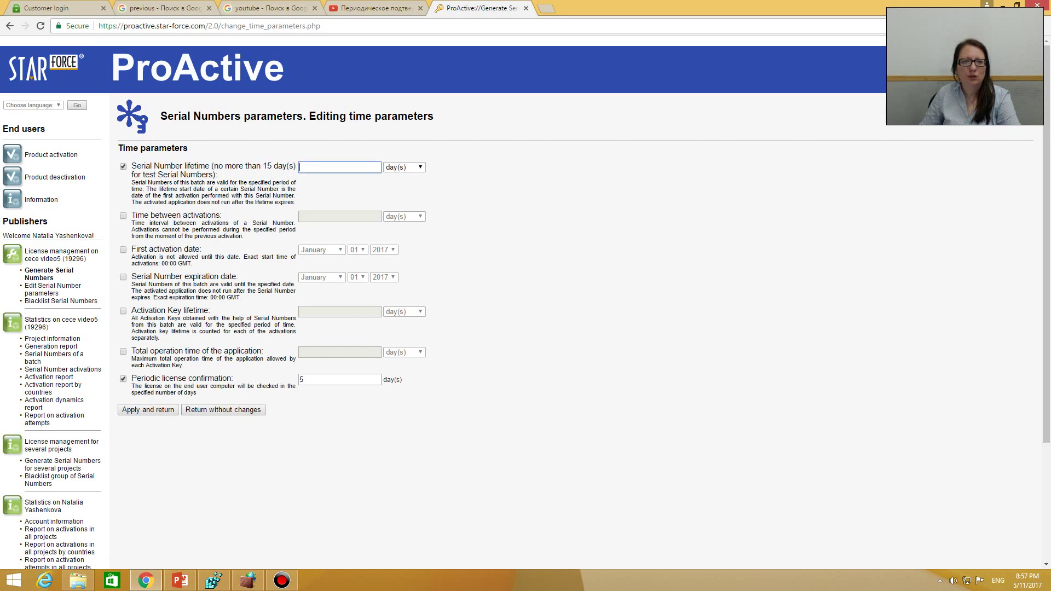
{"action": "type", "text": "40"}
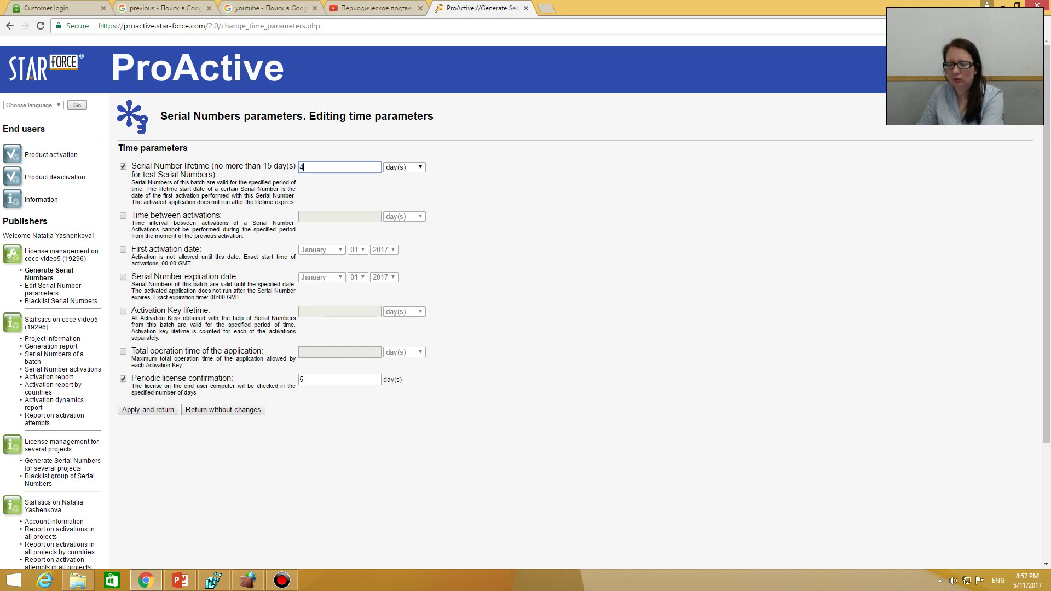
{"action": "left_click", "coordinate": [500, 188]}
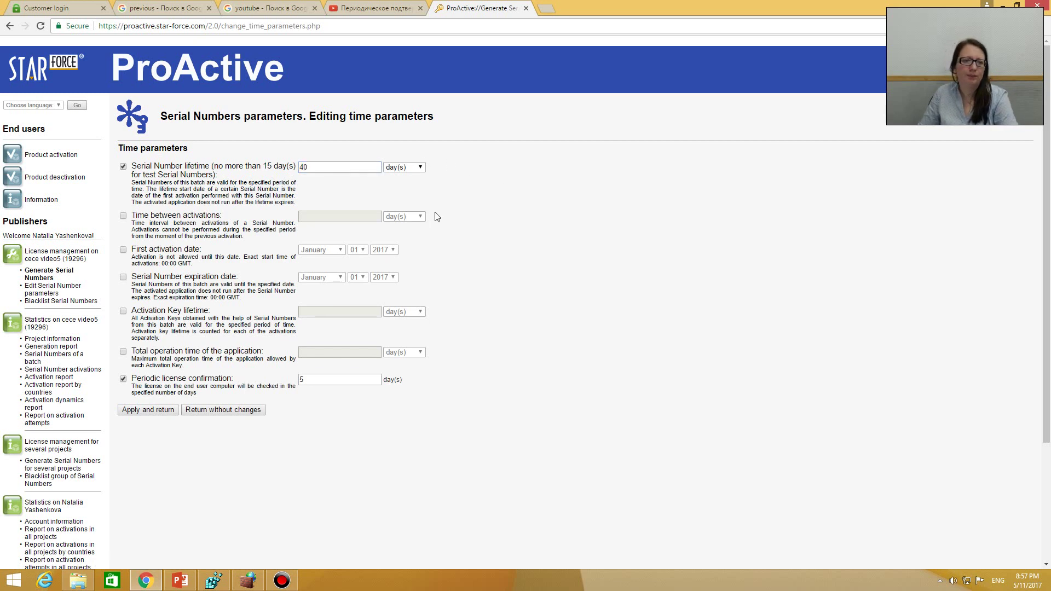
{"action": "left_click", "coordinate": [138, 414]}
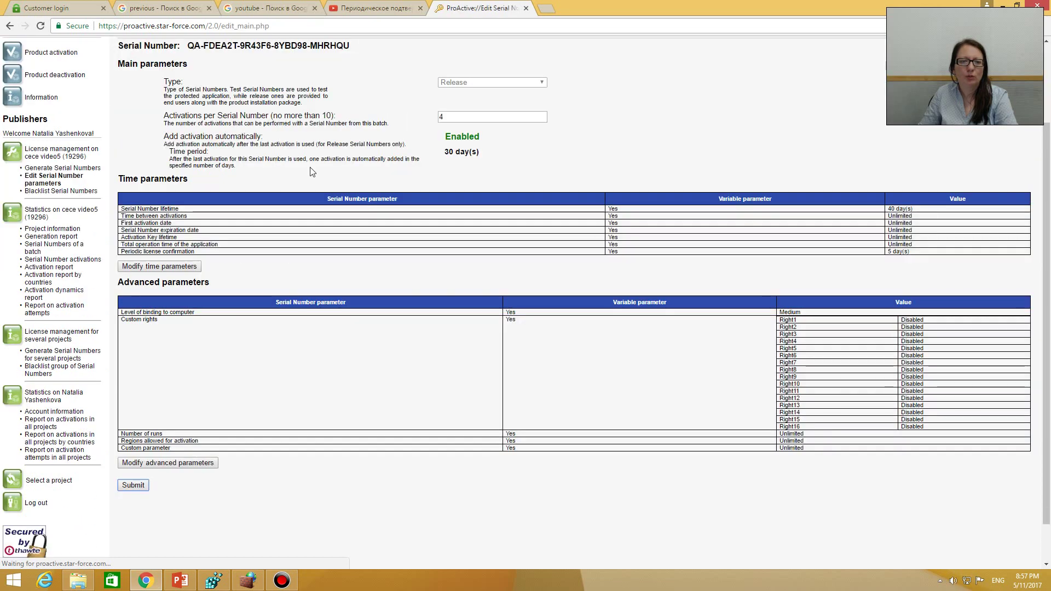
{"action": "left_click", "coordinate": [133, 487]}
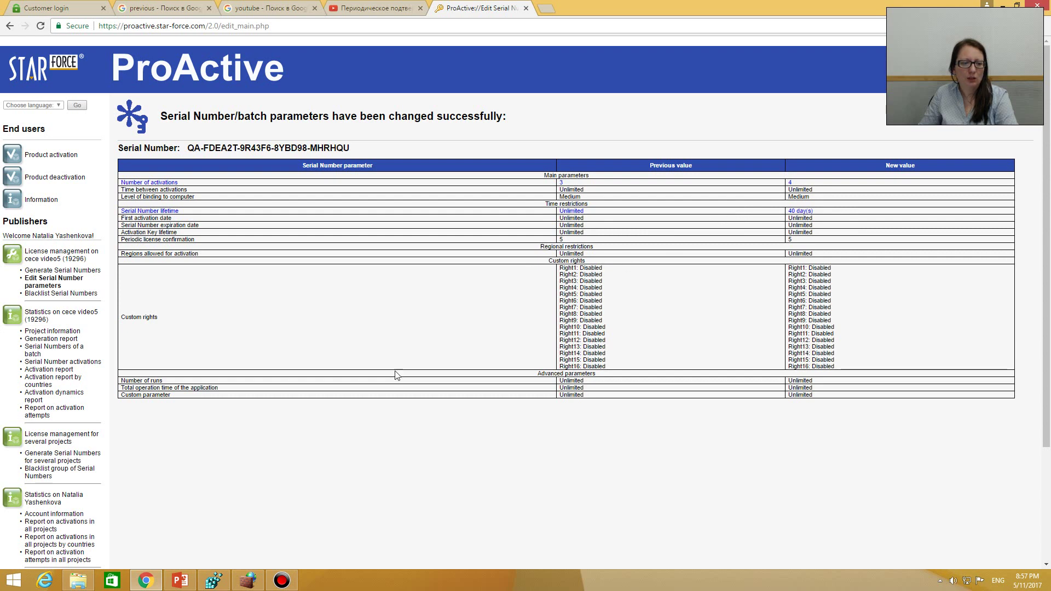
Step: Switch to File Explorer and run calc from the StandardReactivation folder in webinar
{"action": "left_click", "coordinate": [78, 581]}
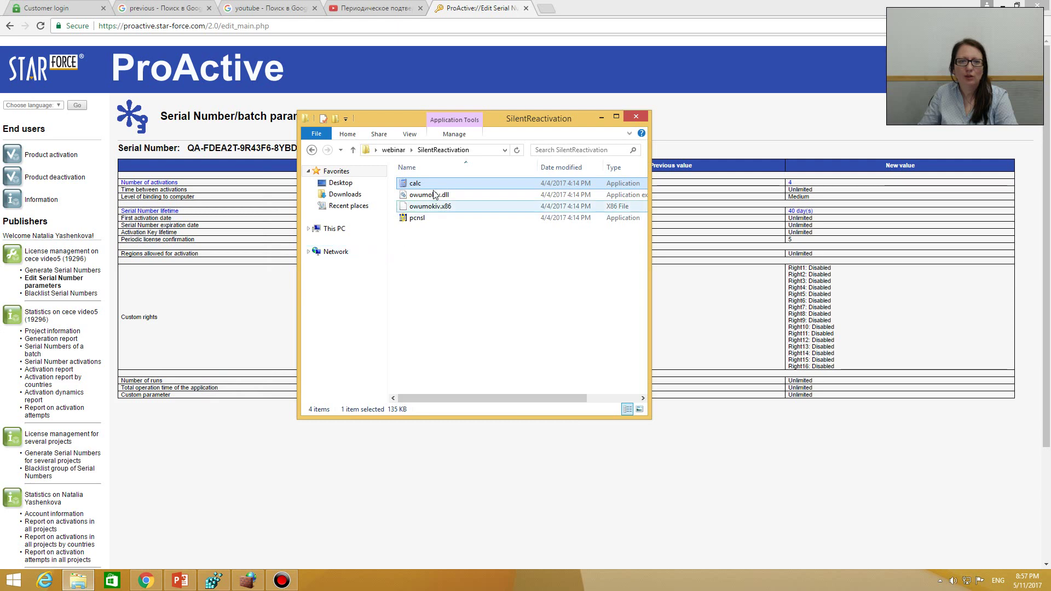
{"action": "left_click", "coordinate": [394, 150]}
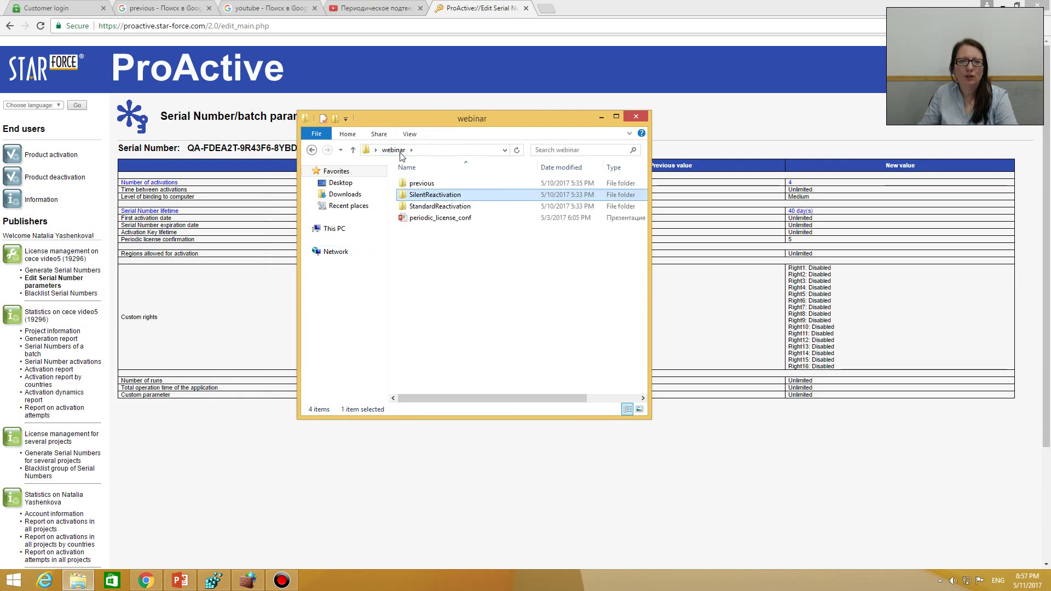
{"action": "double_click", "coordinate": [449, 211]}
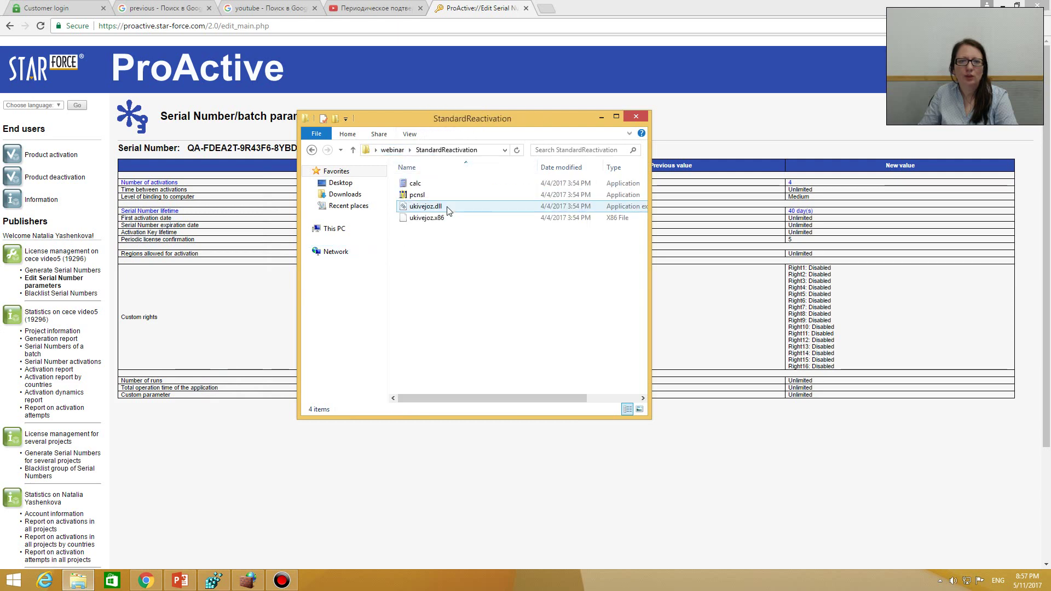
{"action": "double_click", "coordinate": [426, 184]}
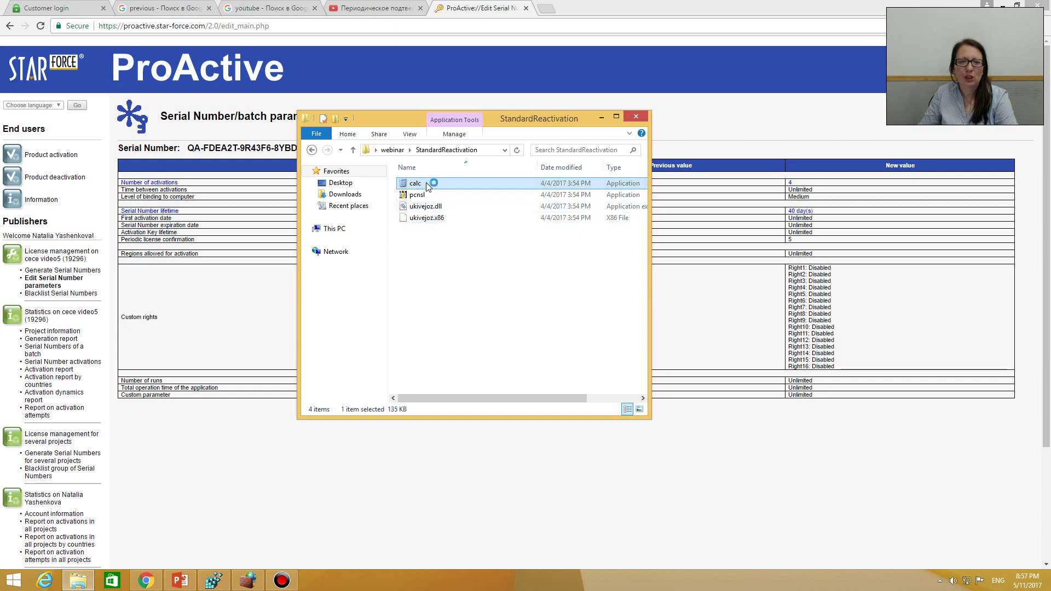
Step: Activate the calculator with the copied serial number, checking the key's validity period, and close the calculator and the folder view
{"action": "key", "text": "ctrl+v"}
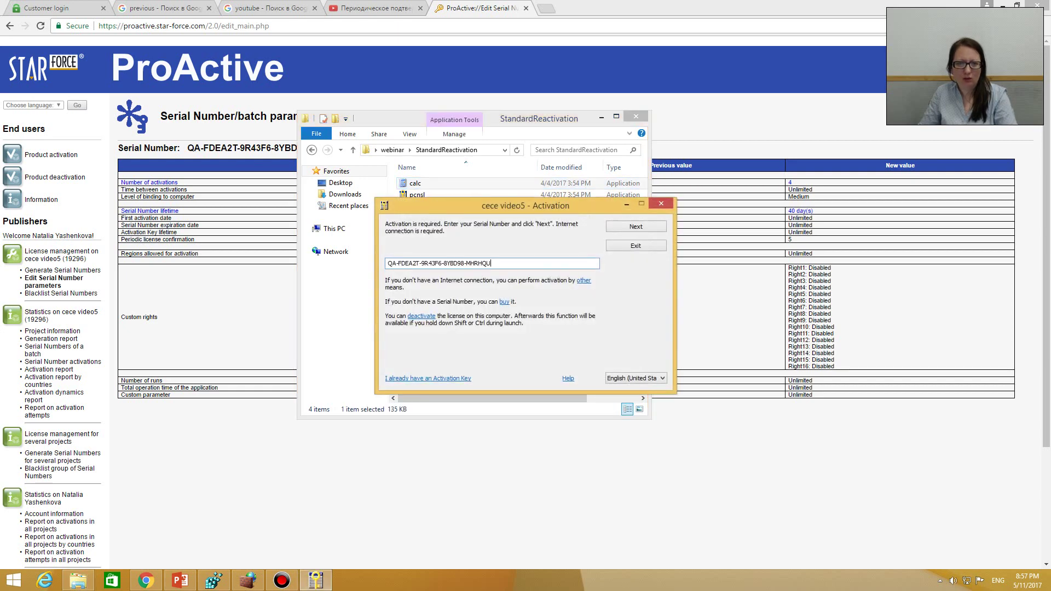
{"action": "left_click", "coordinate": [623, 227]}
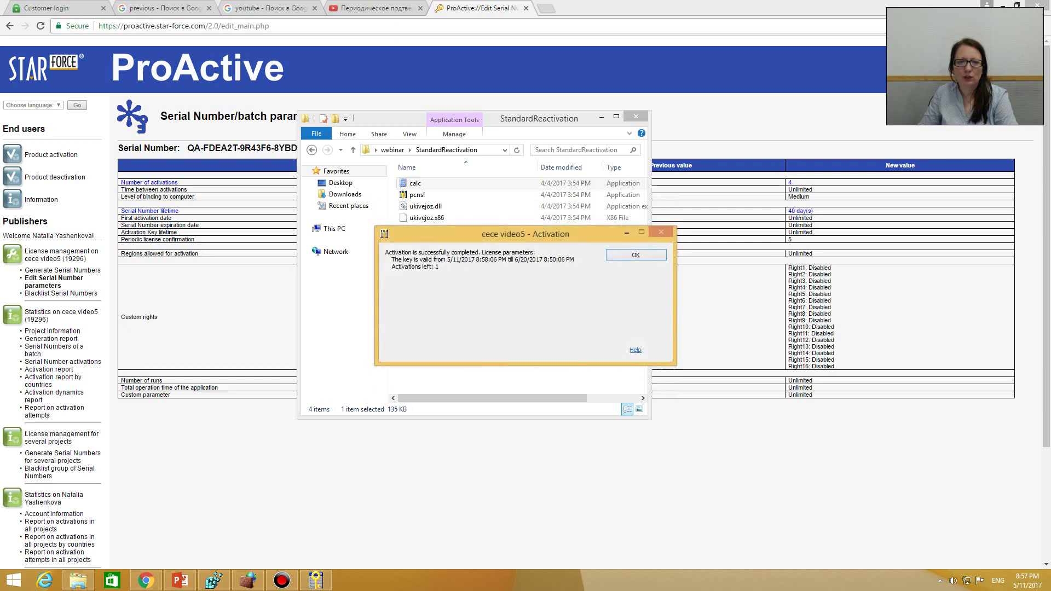
{"action": "left_click_drag", "start_coordinate": [446, 259], "coordinate": [575, 260]}
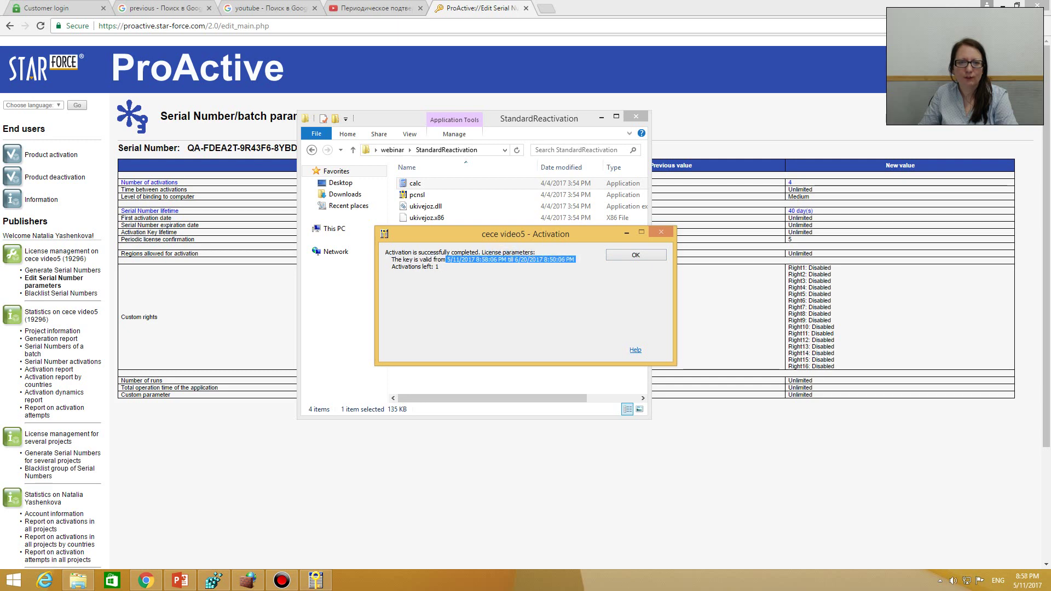
{"action": "left_click", "coordinate": [623, 251]}
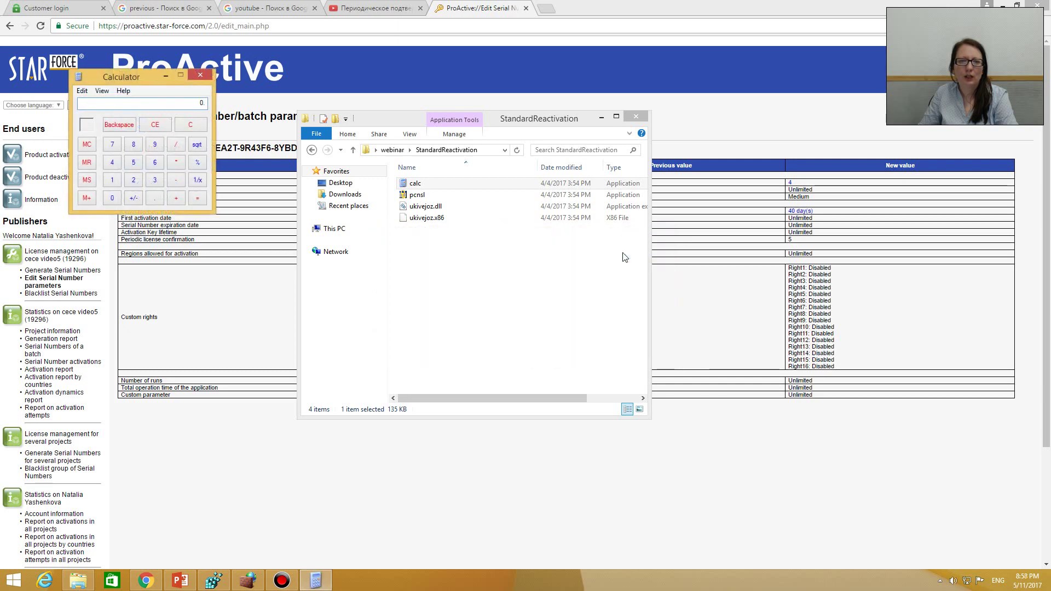
{"action": "left_click", "coordinate": [200, 77]}
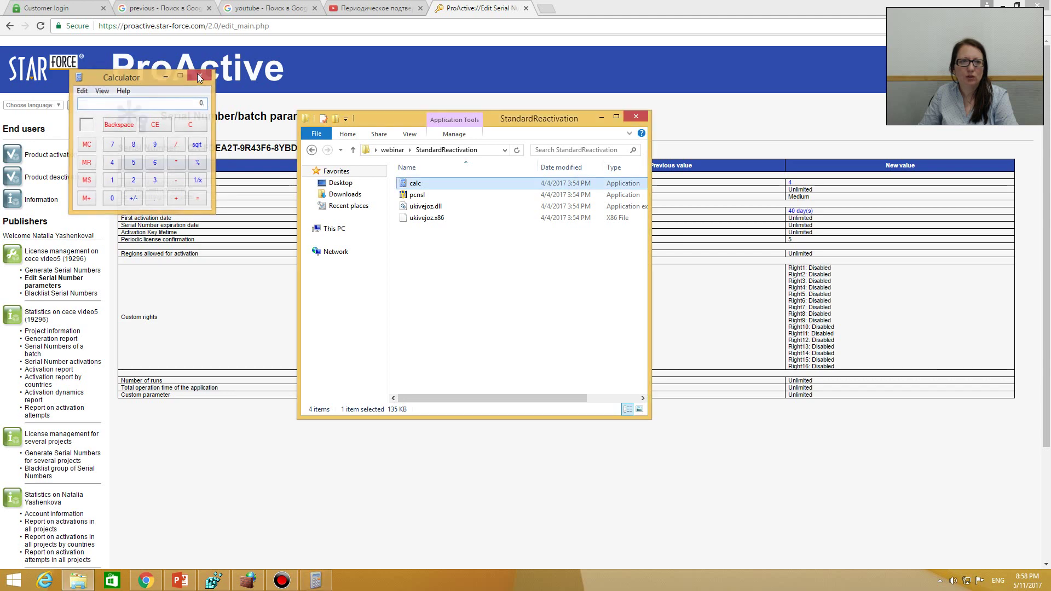
{"action": "left_click", "coordinate": [616, 117]}
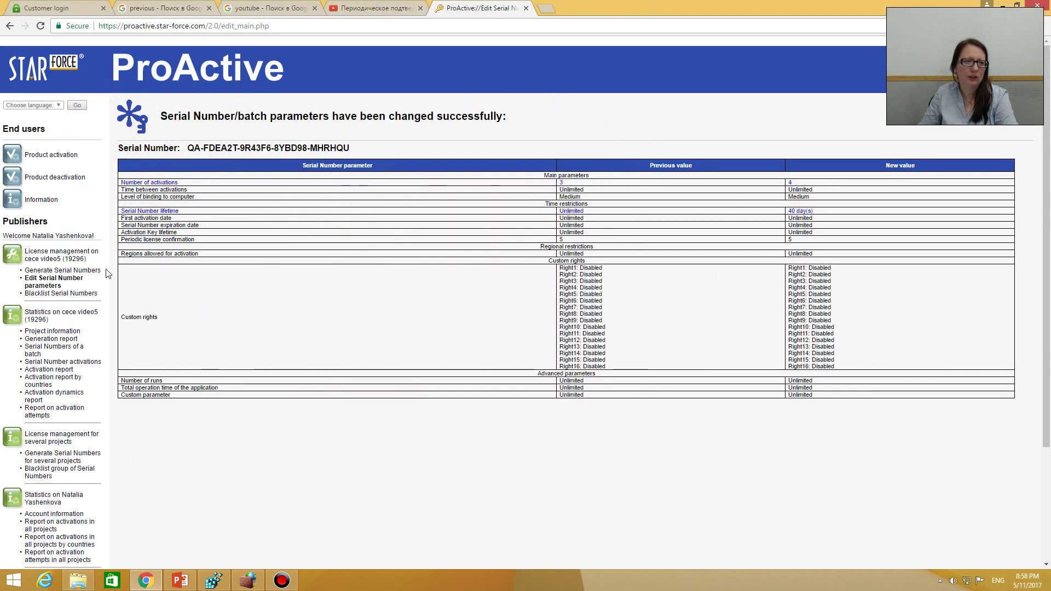
Step: Add the copied serial number to the blacklist of Serial Numbers for the cece video5 project
{"action": "left_click", "coordinate": [46, 294]}
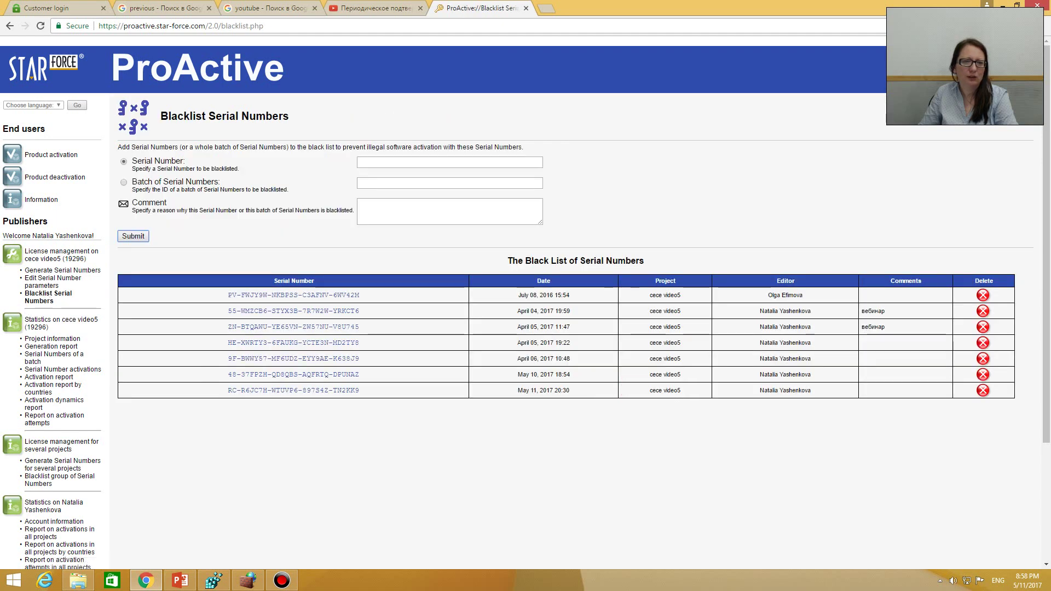
{"action": "left_click", "coordinate": [415, 163]}
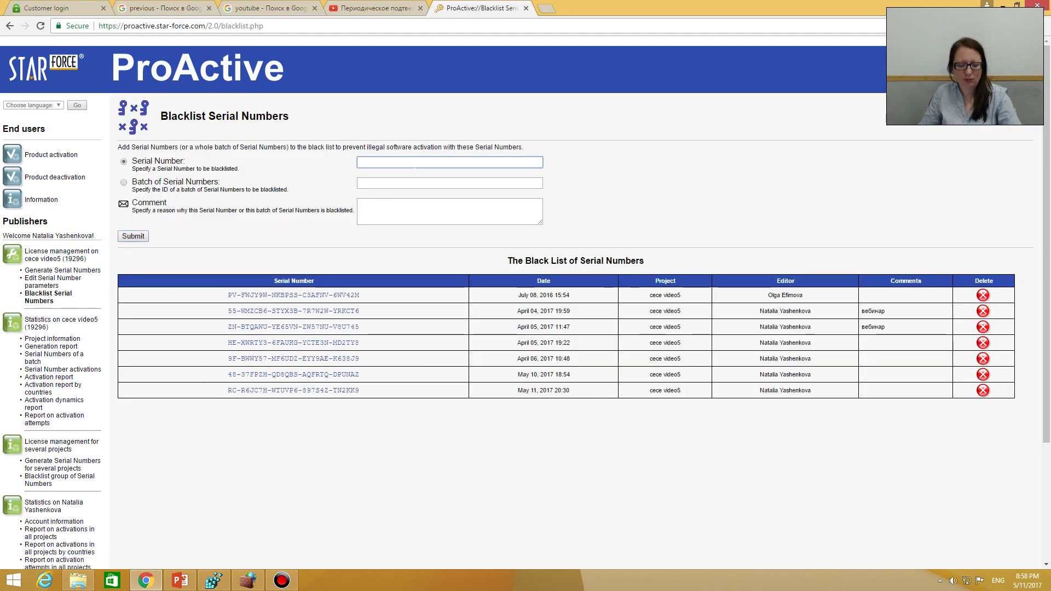
{"action": "key", "text": "ctrl+v"}
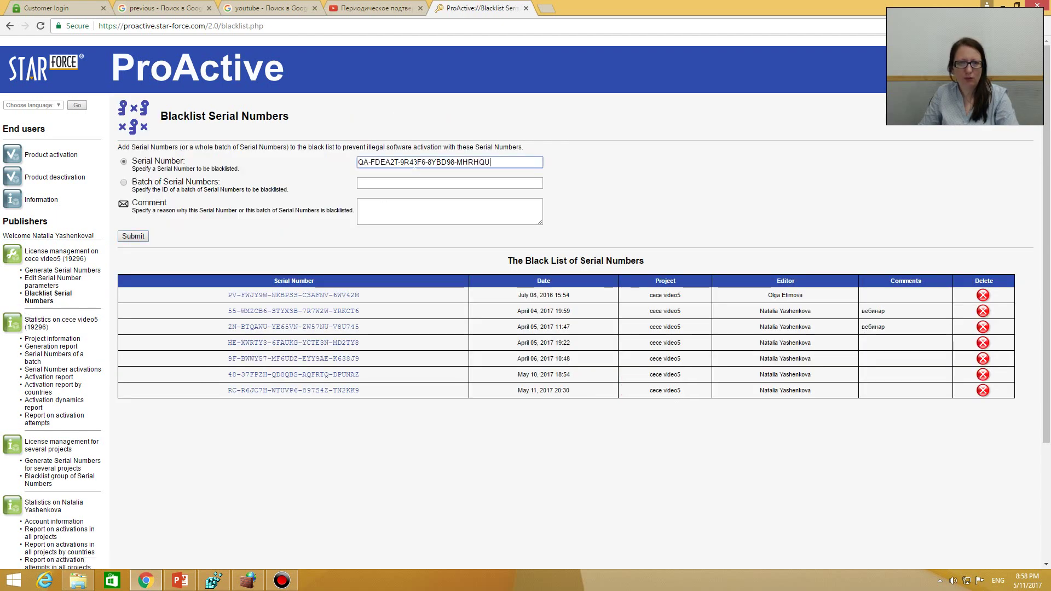
{"action": "left_click", "coordinate": [134, 236]}
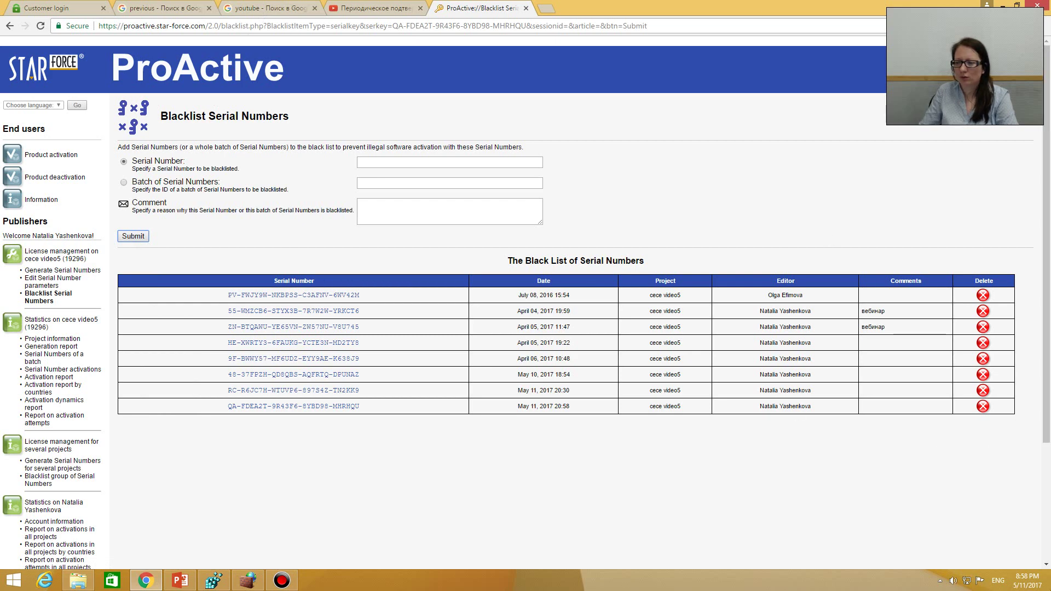
Step: Set the Windows system date to May 16, 2017 and apply the change
{"action": "left_click", "coordinate": [1021, 583]}
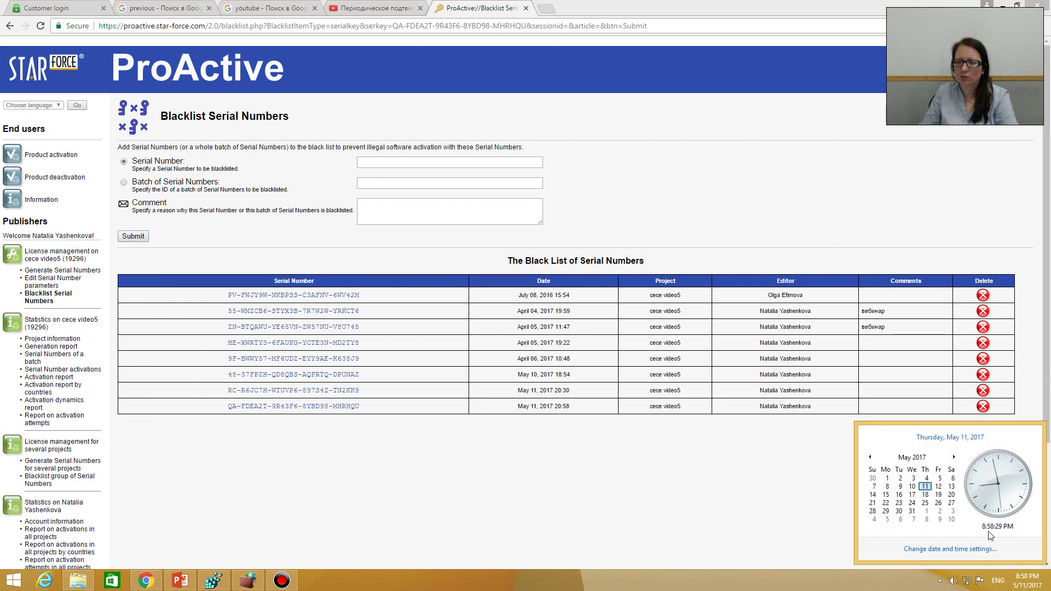
{"action": "left_click", "coordinate": [963, 550]}
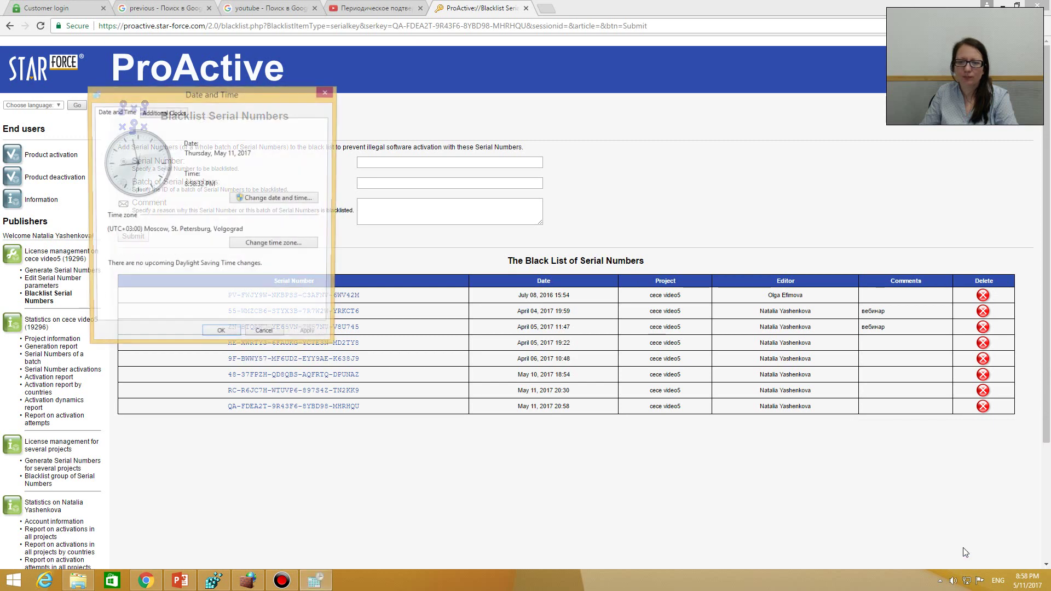
{"action": "left_click", "coordinate": [309, 203]}
{"action": "left_click", "coordinate": [135, 203]}
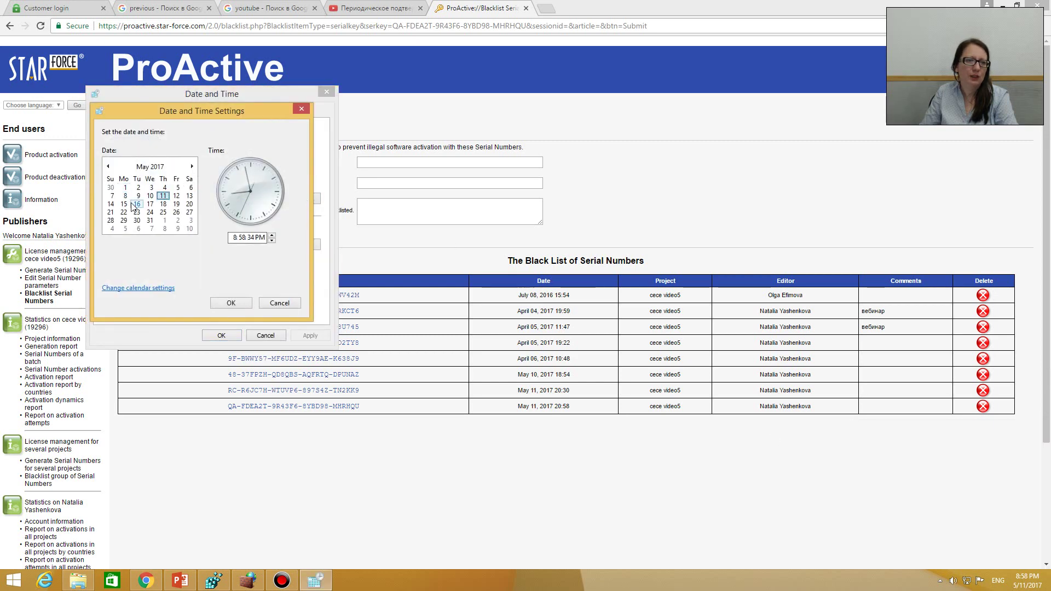
{"action": "left_click", "coordinate": [231, 302]}
{"action": "left_click", "coordinate": [220, 335]}
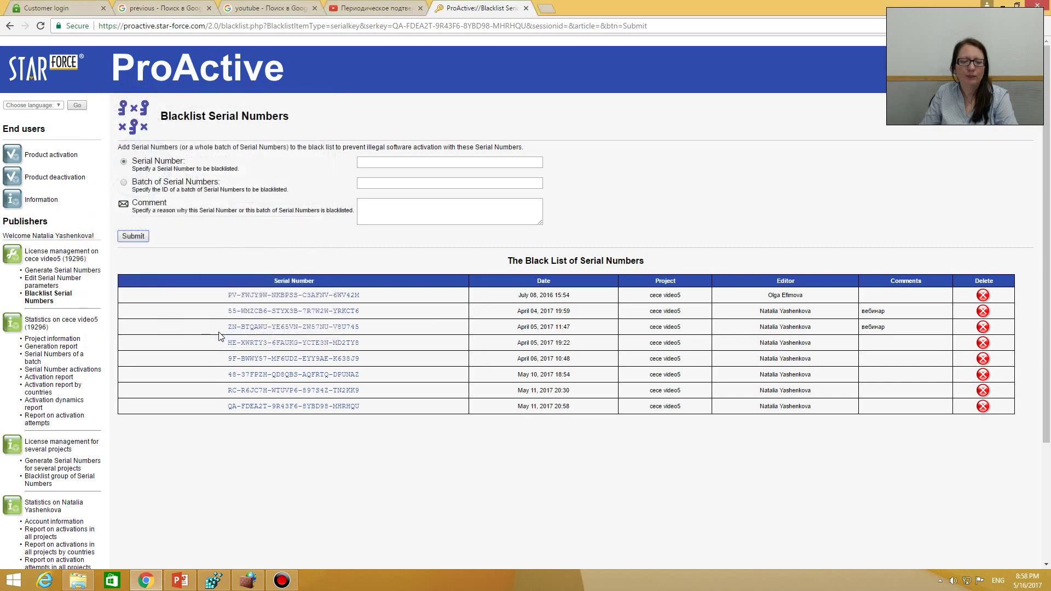
Step: Switch to File Explorer, run calc from the StandardReactivation folder, and try to confirm the license with the prefilled blacklisted serial number
{"action": "left_click", "coordinate": [88, 585]}
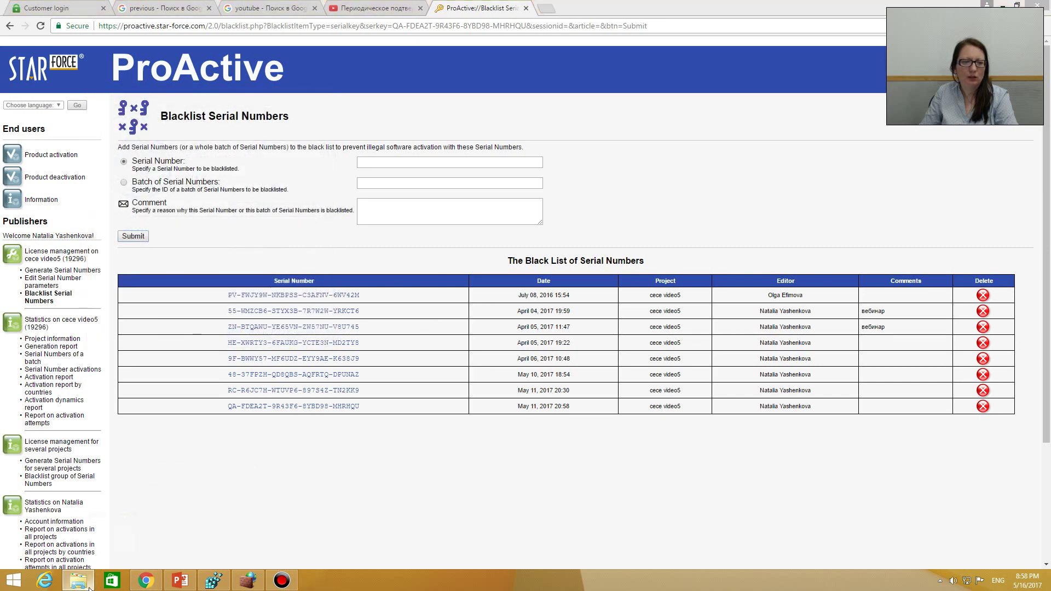
{"action": "double_click", "coordinate": [449, 185]}
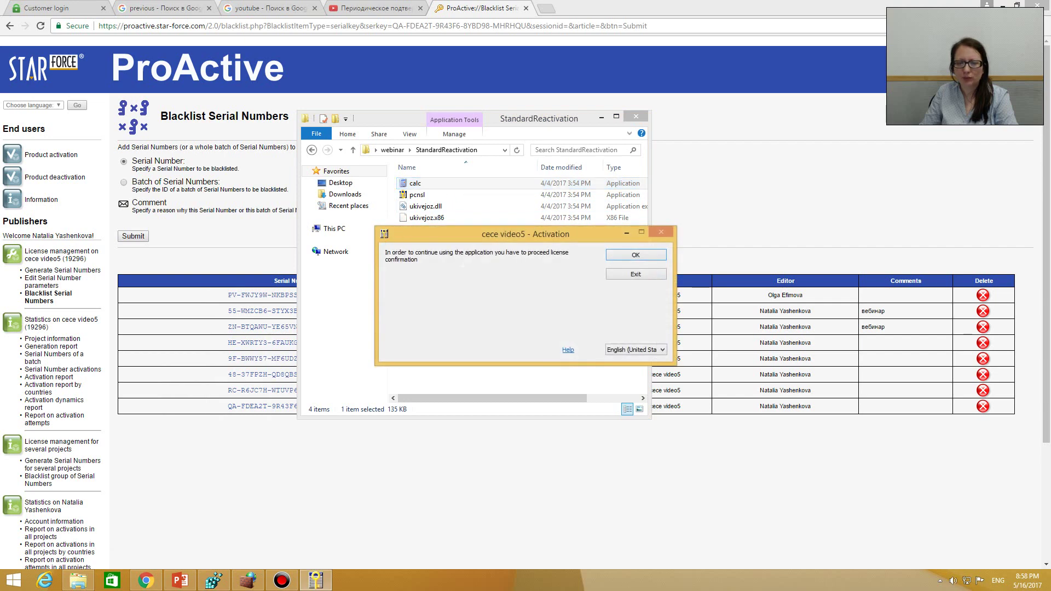
{"action": "left_click", "coordinate": [628, 255]}
{"action": "left_click", "coordinate": [633, 229]}
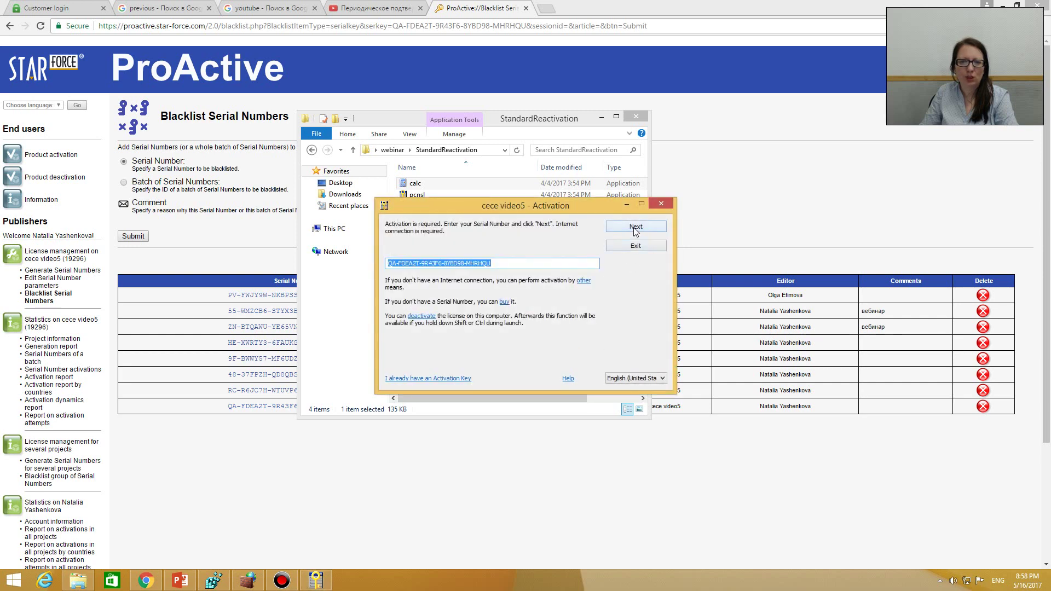